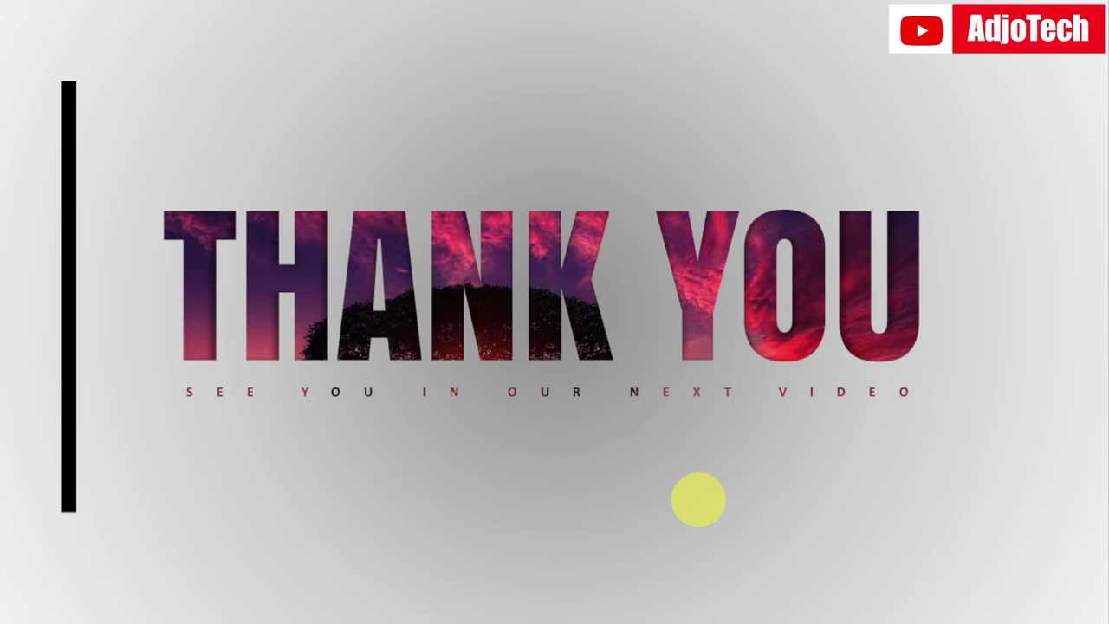
# Exit the finished THANK YOU slideshow and open the File menu to start over
pyautogui.press('Escape')
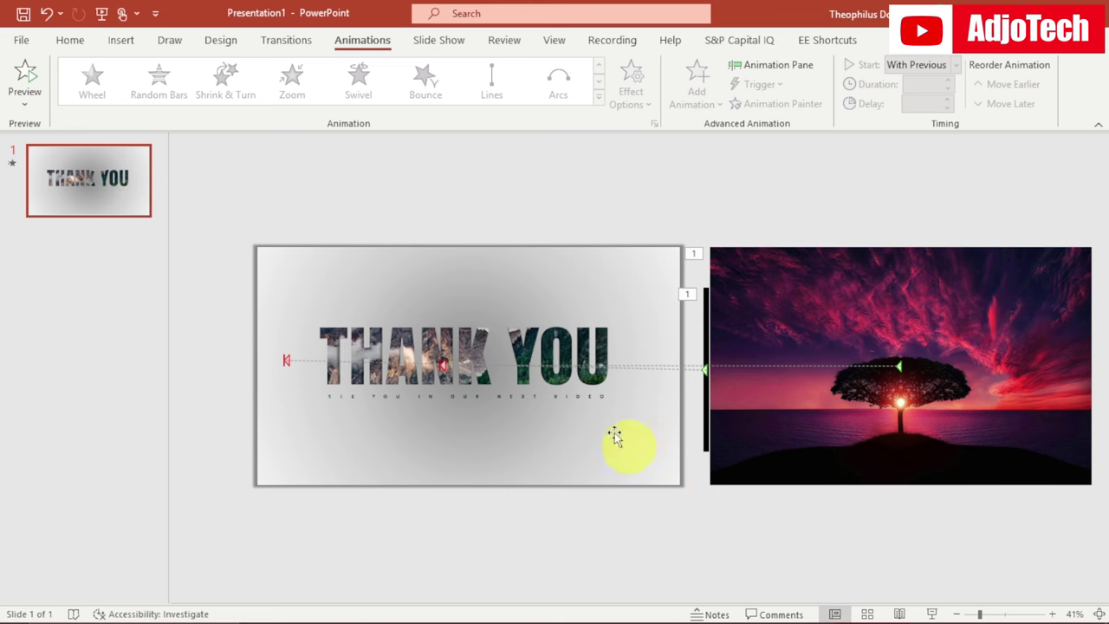
pyautogui.click(21, 41)
# Start a blank presentation and delete its empty title and subtitle placeholders
pyautogui.click(219, 165)
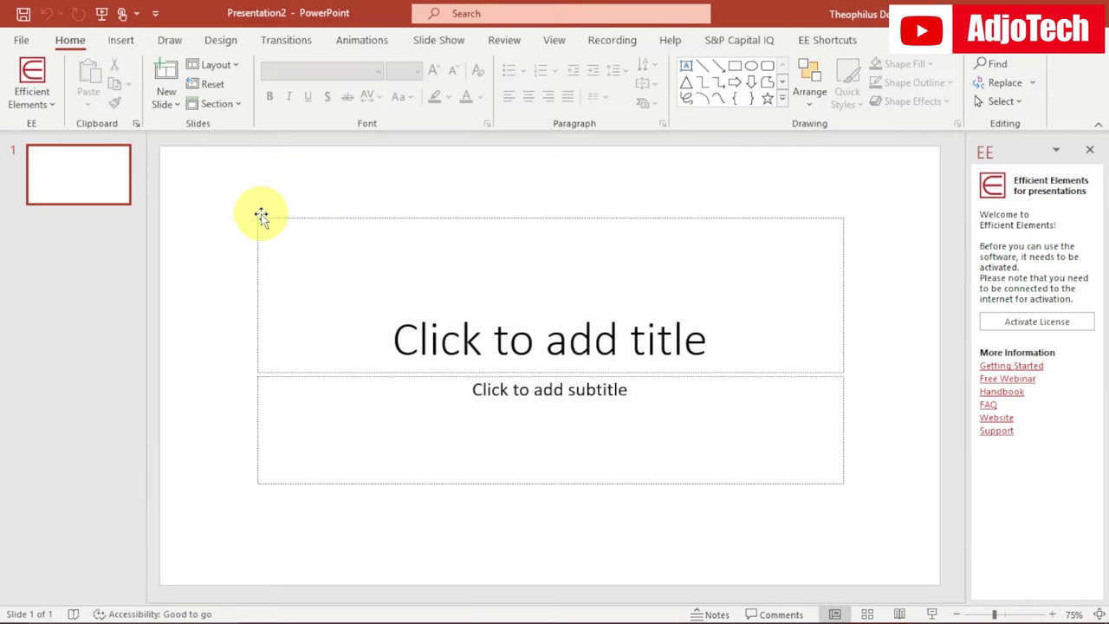
pyautogui.moveTo(196, 192); pyautogui.dragTo(893, 518)
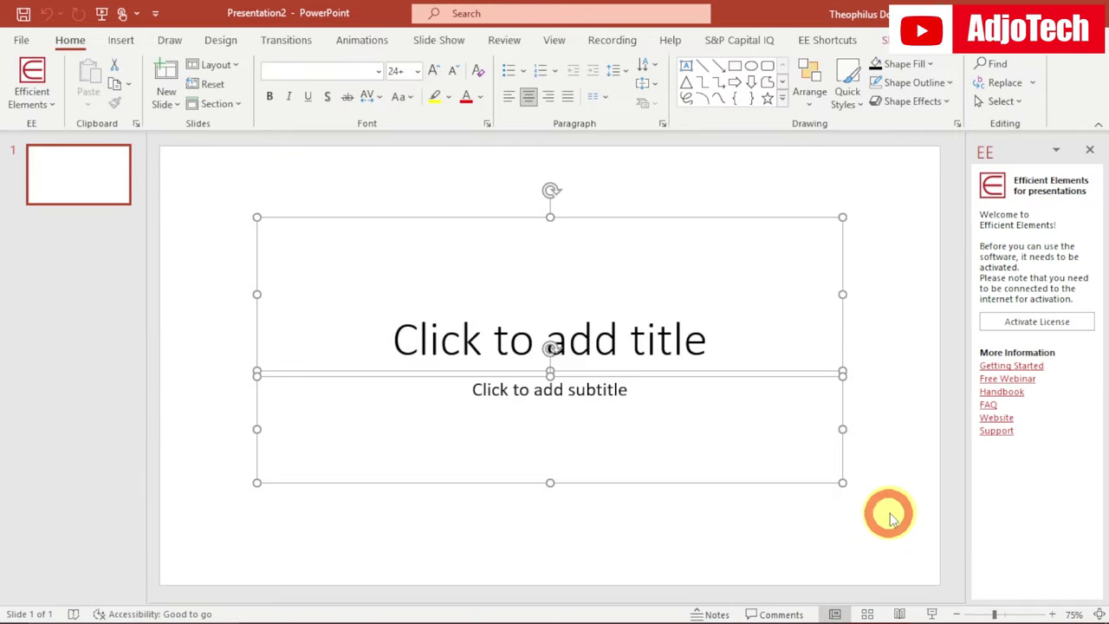
pyautogui.press('Delete')
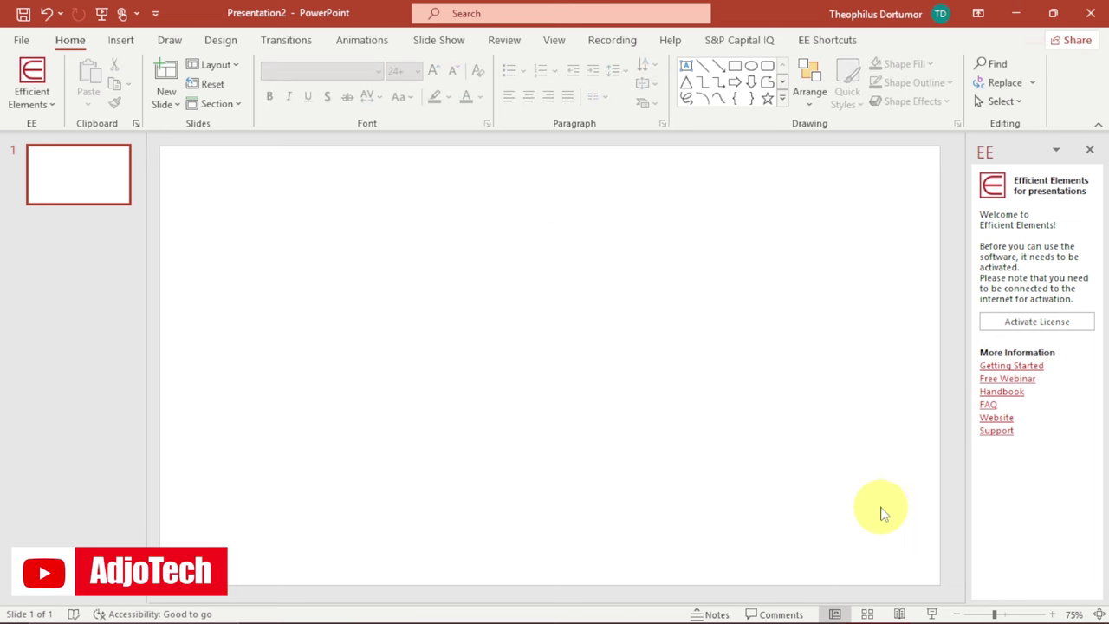
# Draw a rectangle covering the whole slide
pyautogui.click(121, 41)
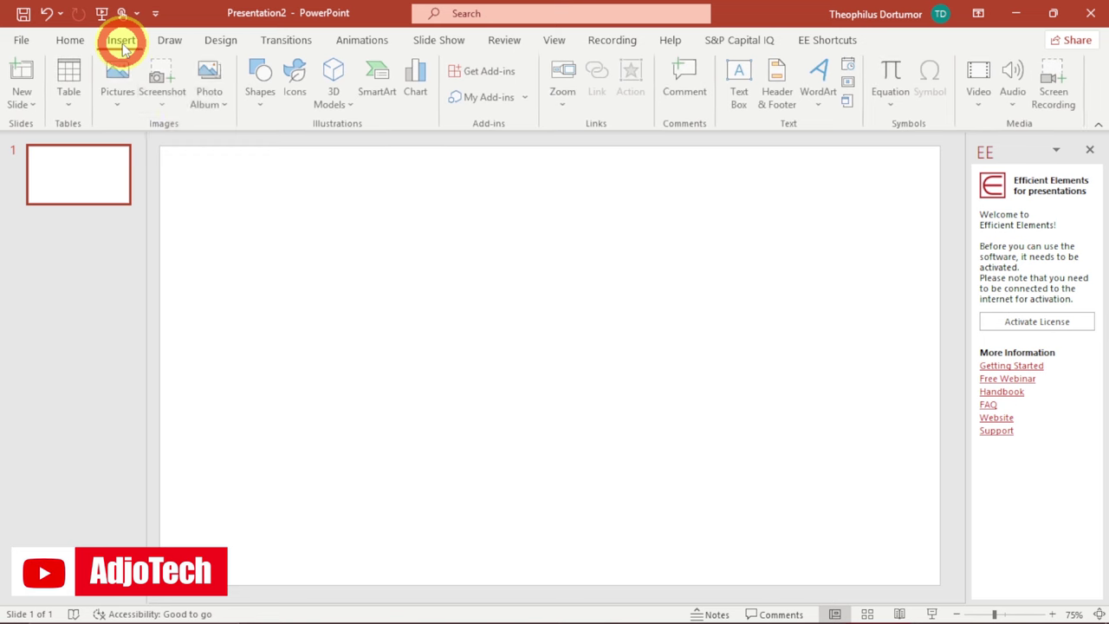
pyautogui.click(258, 102)
pyautogui.click(301, 149)
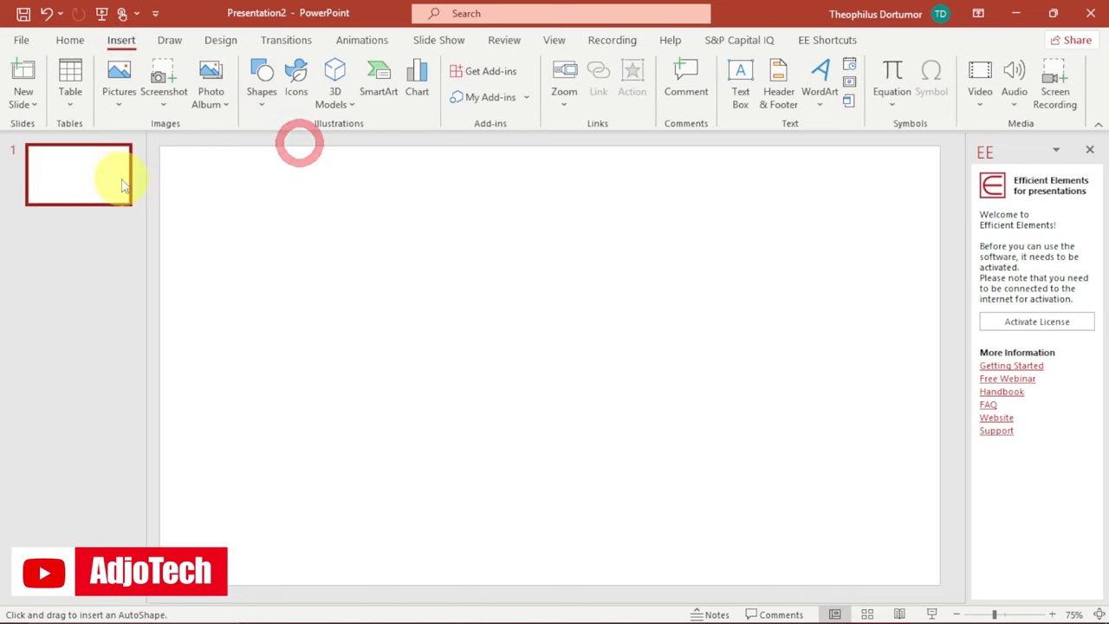
pyautogui.moveTo(154, 142); pyautogui.dragTo(943, 586)
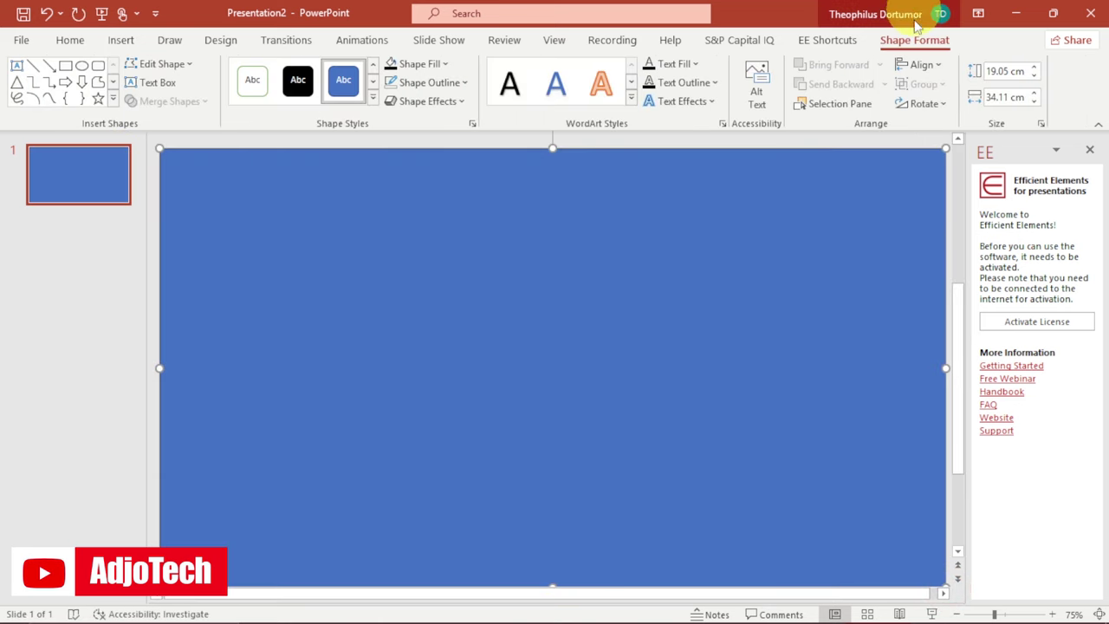
# Remove the rectangle's outline and fill it white with a grey radial gradient
pyautogui.click(460, 82)
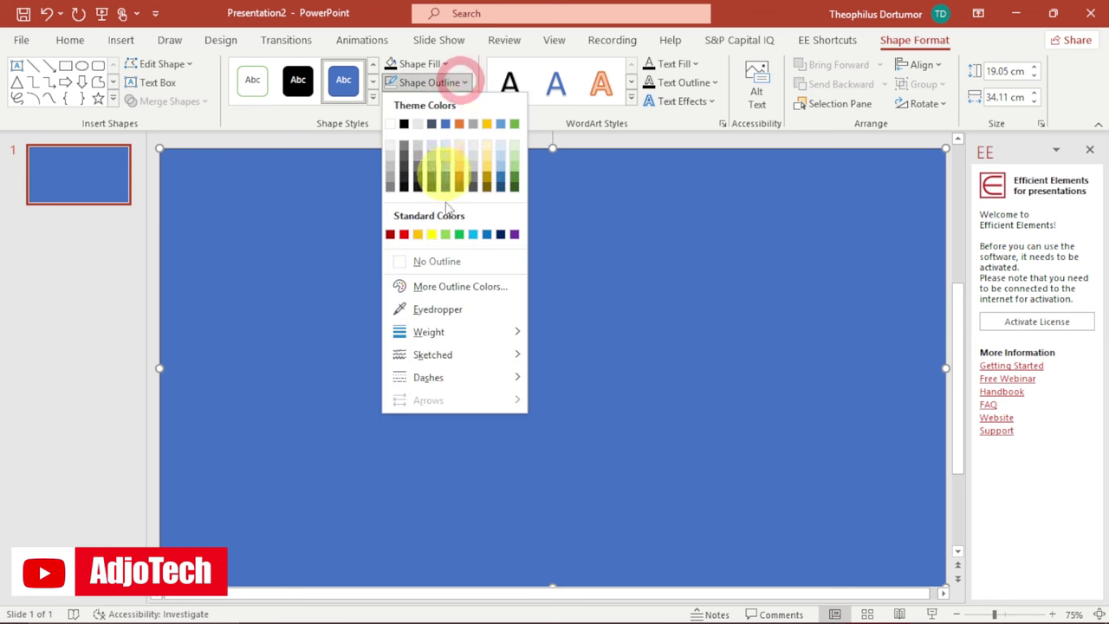
pyautogui.click(433, 257)
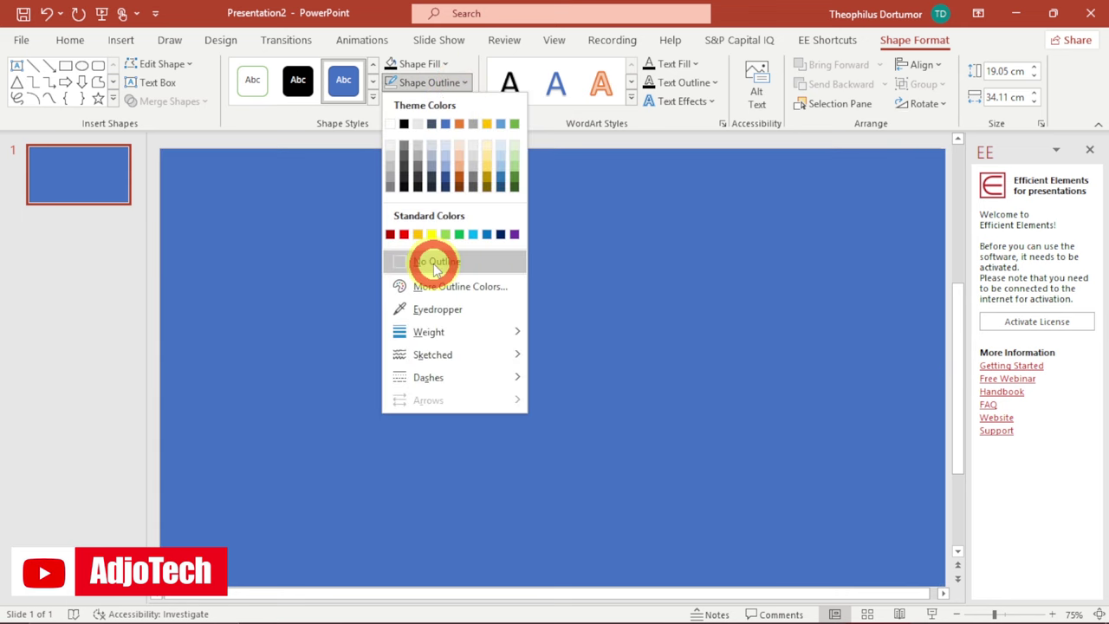
pyautogui.click(444, 63)
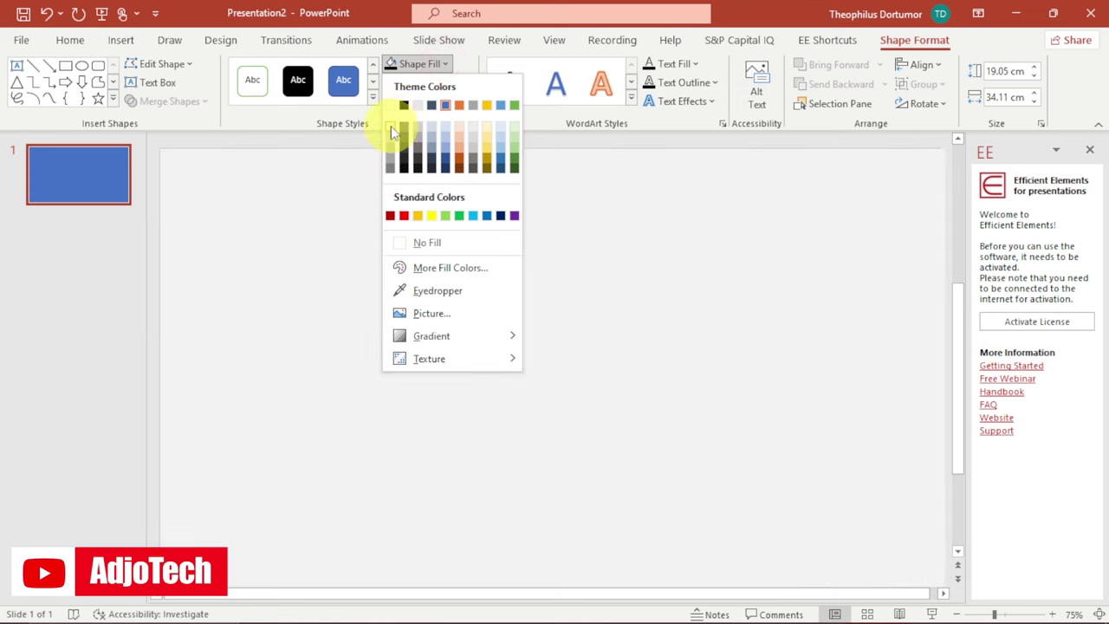
pyautogui.click(390, 126)
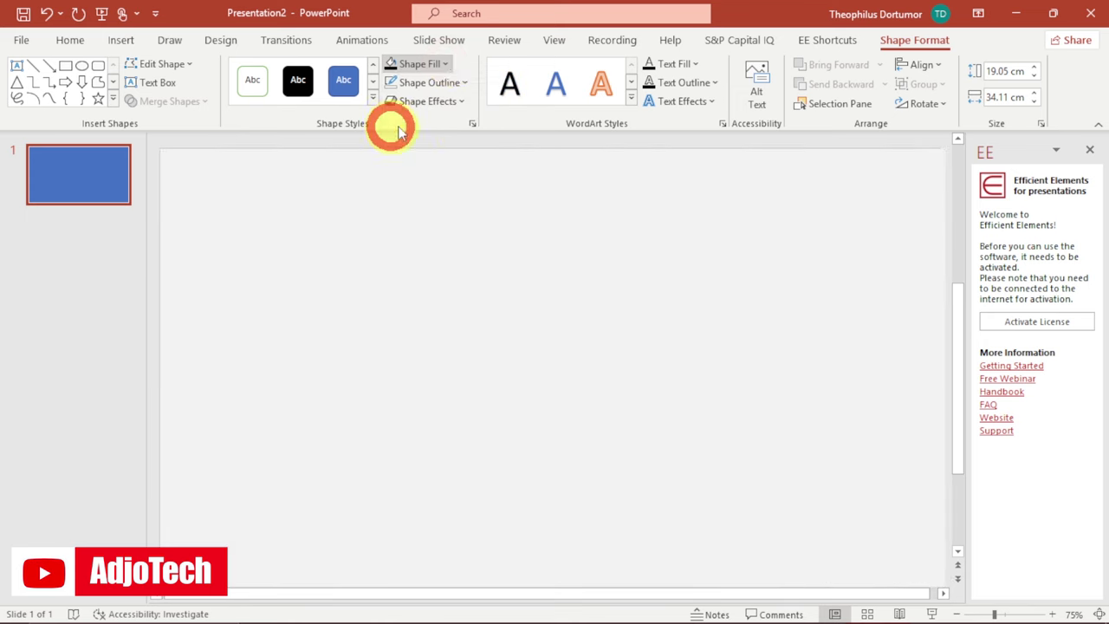
pyautogui.click(446, 63)
pyautogui.moveTo(503, 336)
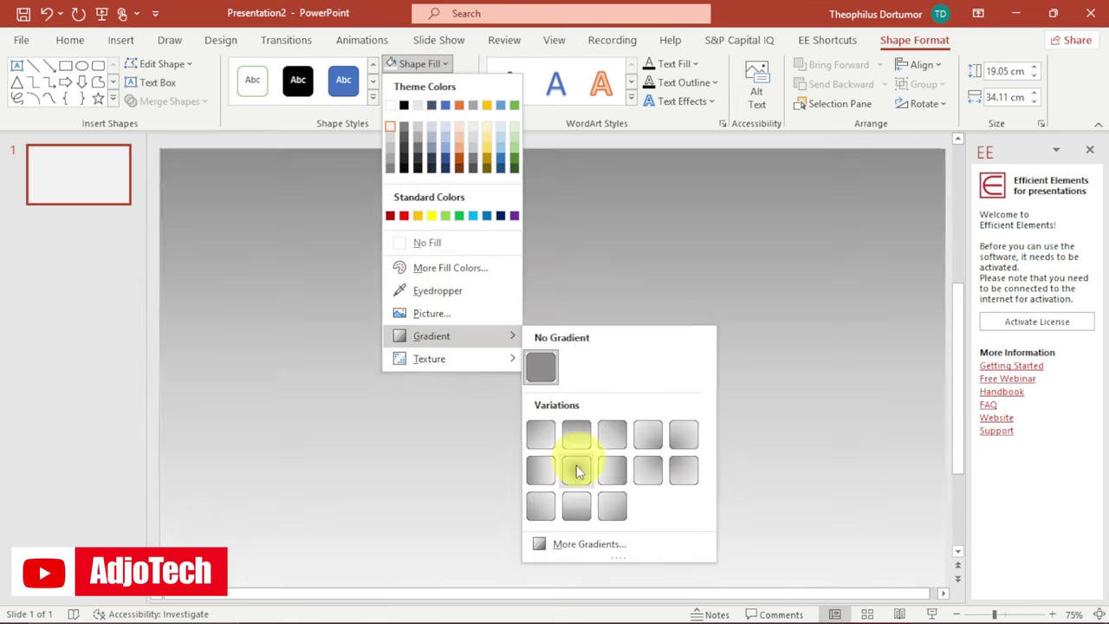
pyautogui.click(576, 472)
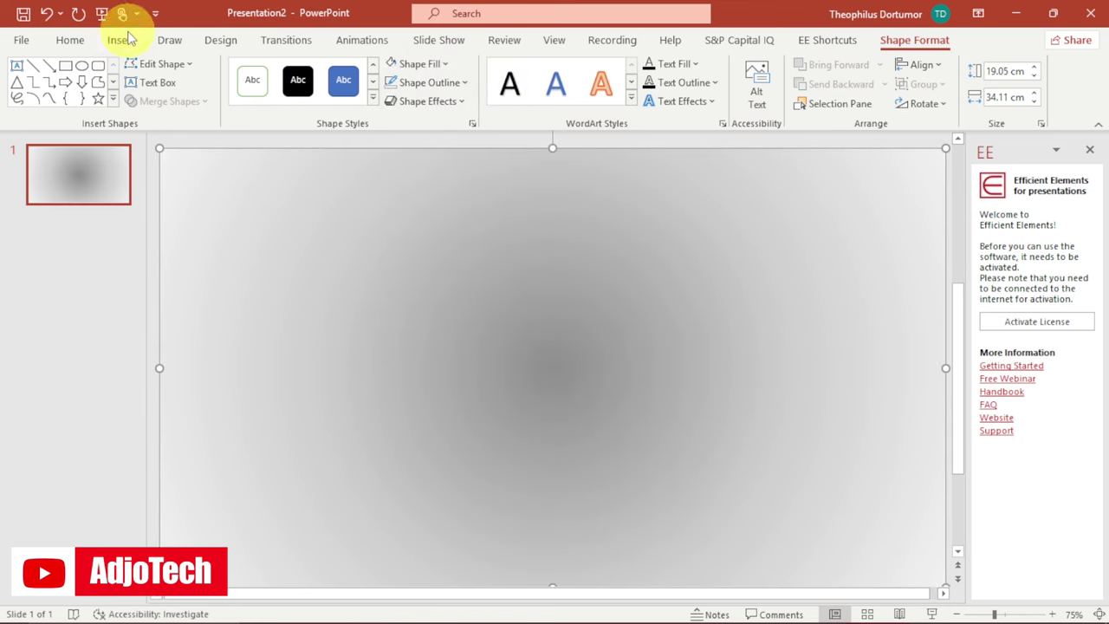
pyautogui.click(123, 41)
# Add a wide text box reading THANK YOU and set it in the Anton font
pyautogui.click(740, 91)
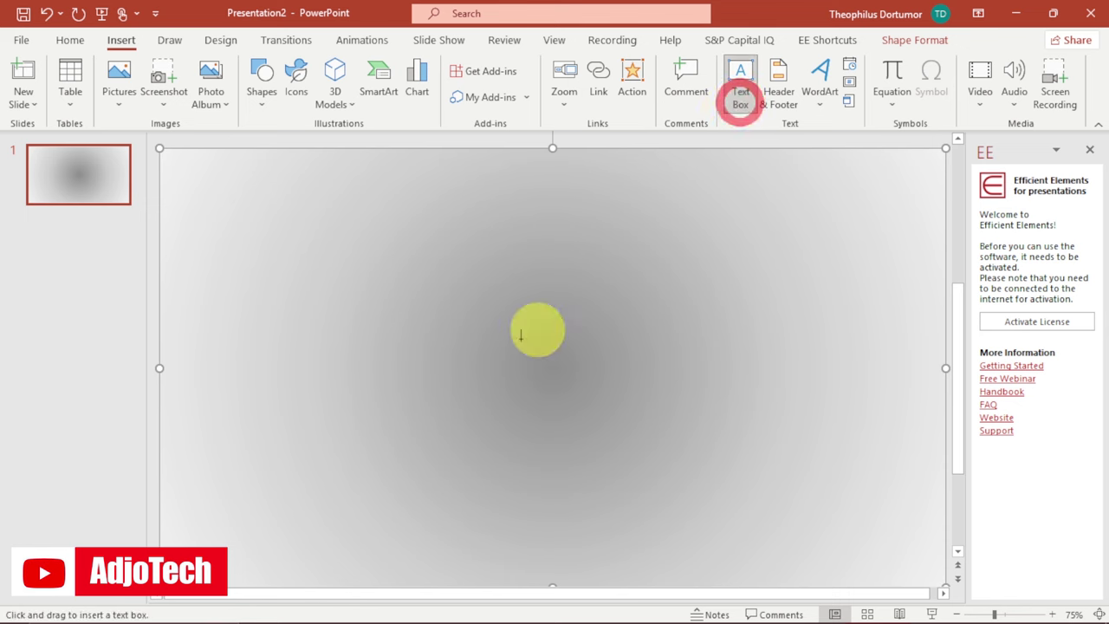
pyautogui.moveTo(240, 263); pyautogui.dragTo(884, 430)
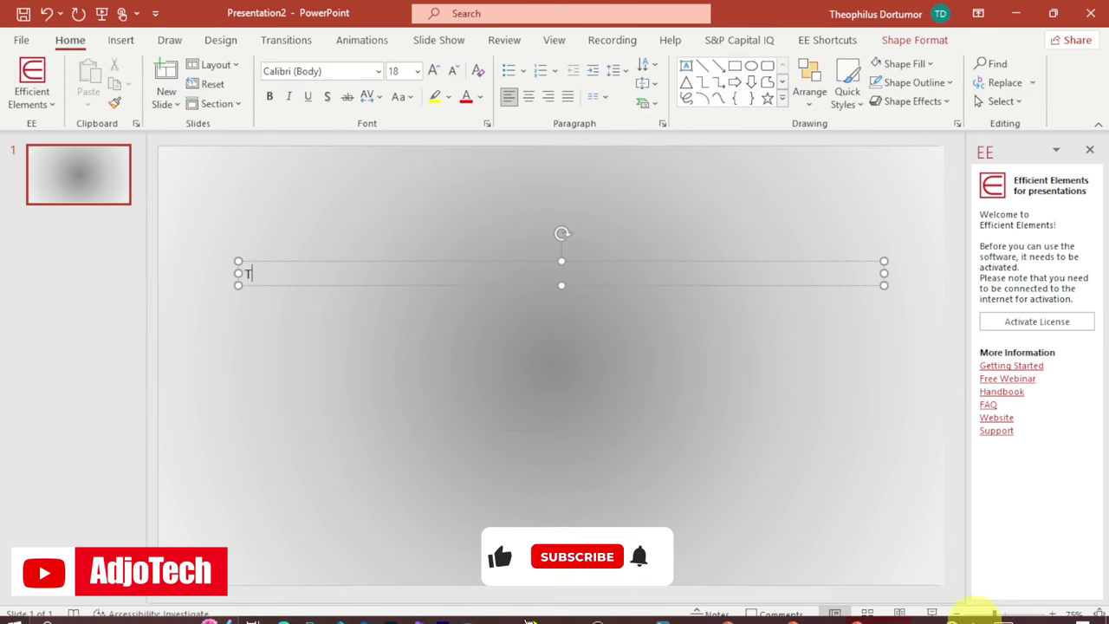
pyautogui.write('THANK YOU')
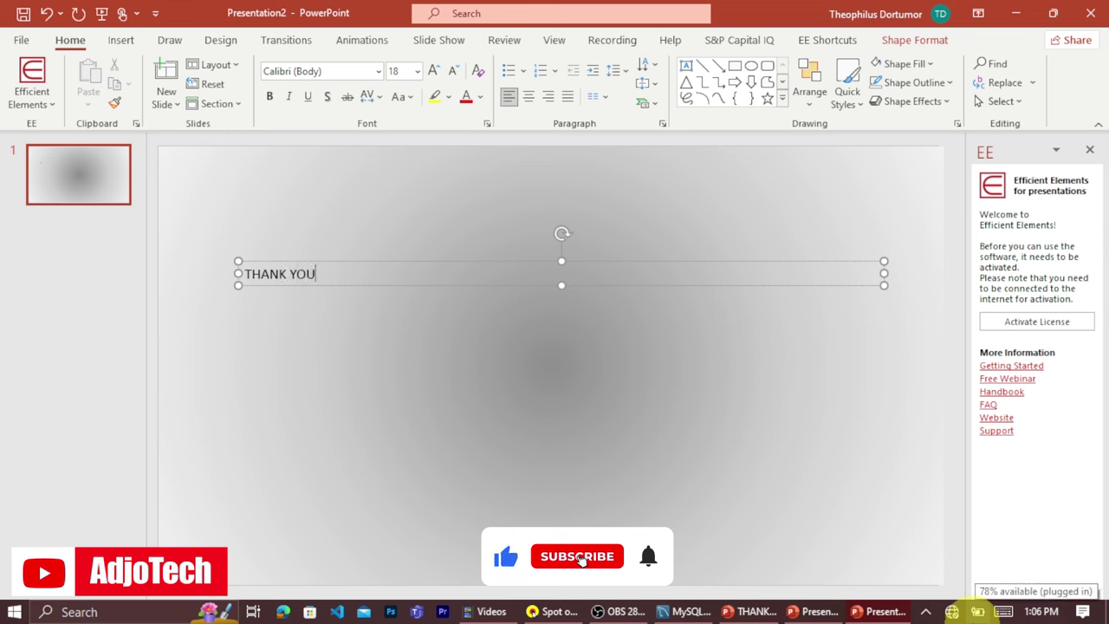
pyautogui.hotkey('ctrl', 'a')
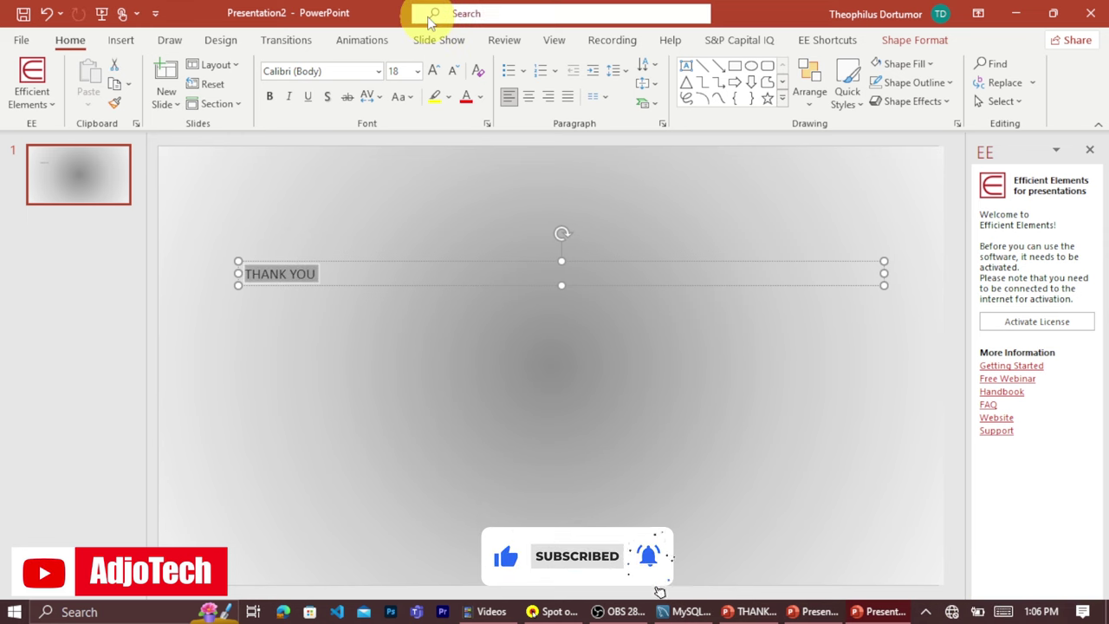
pyautogui.click(338, 70)
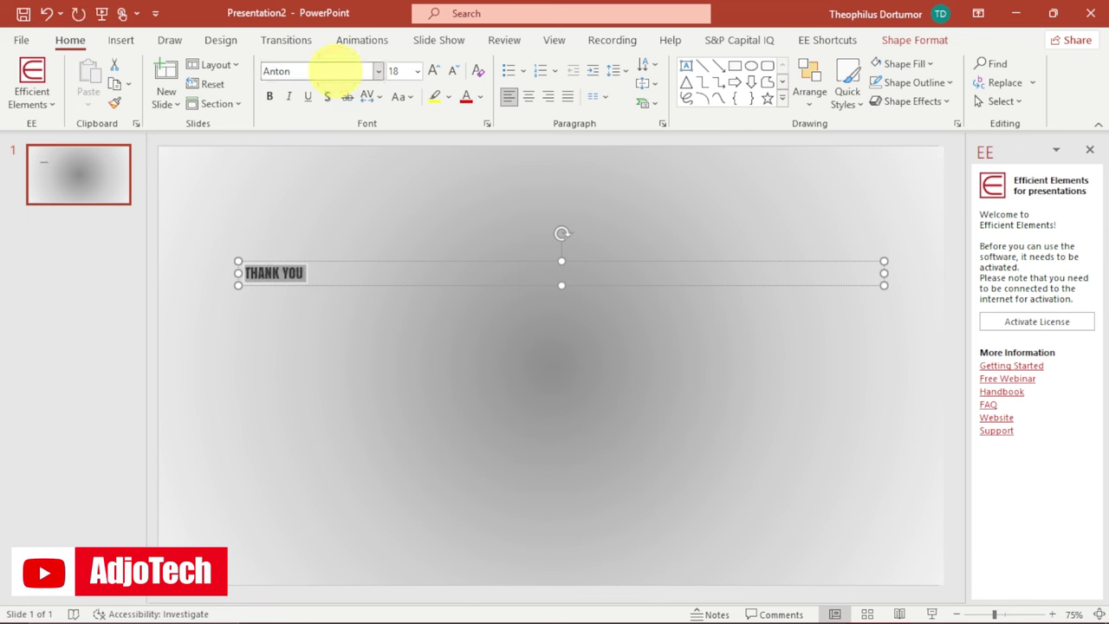
# Enlarge the THANK YOU text to 166 pt so it fits on one line
pyautogui.click(417, 71)
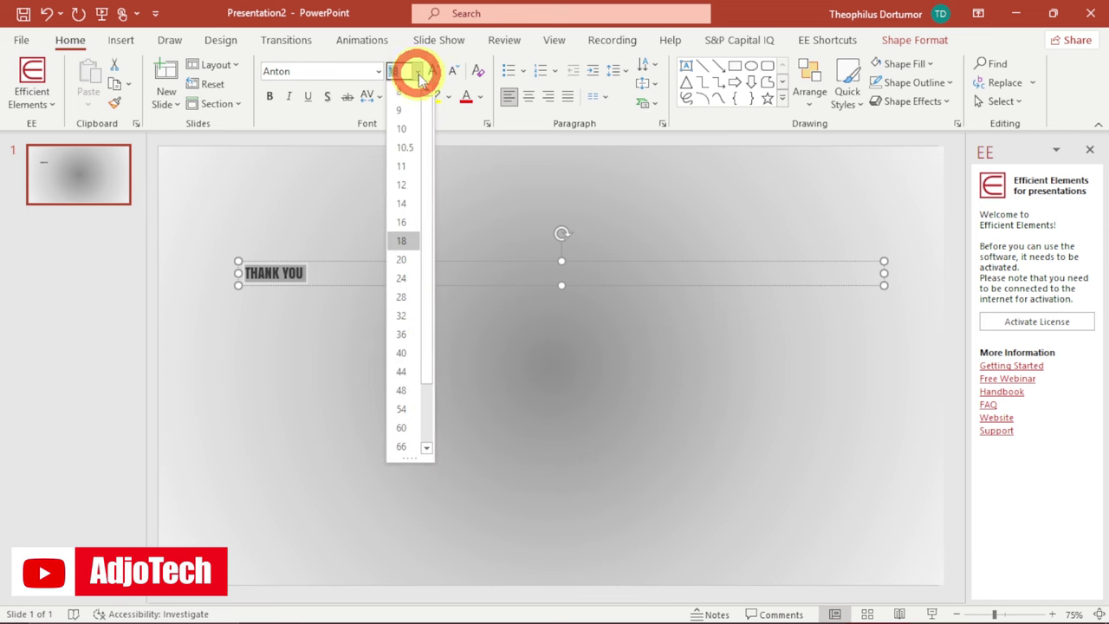
pyautogui.click(400, 448)
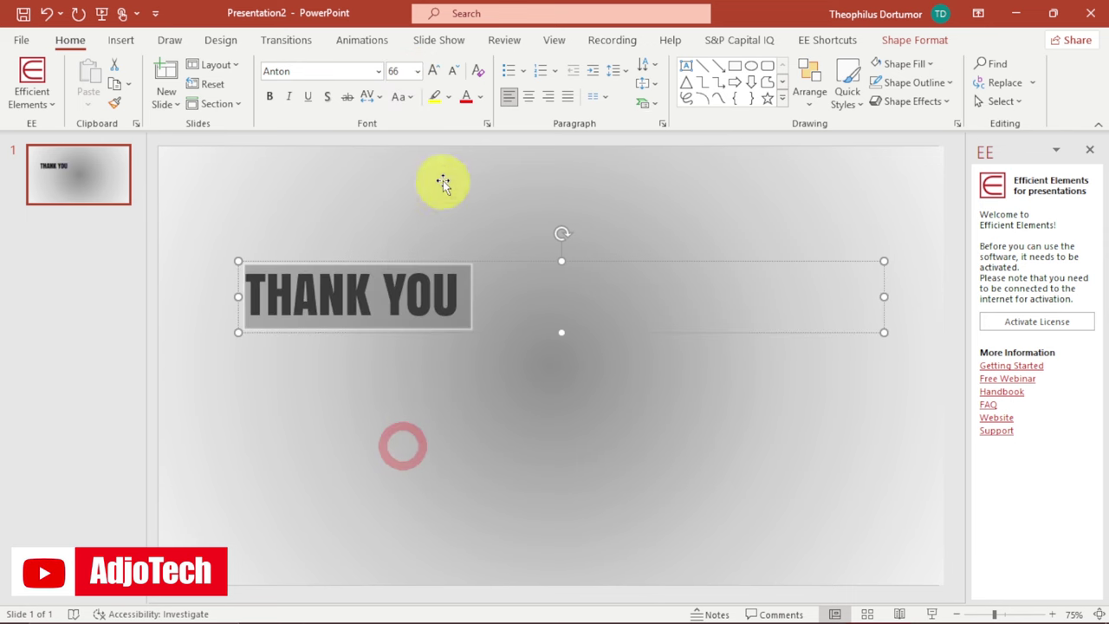
pyautogui.click(434, 71)
pyautogui.click(435, 71)
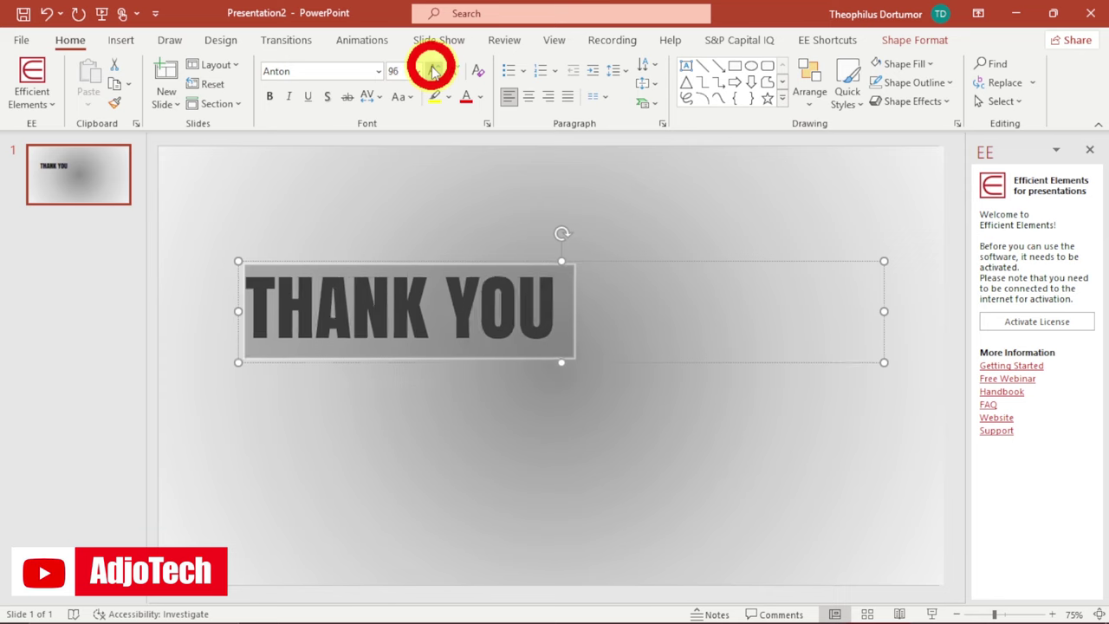
pyautogui.click(434, 71)
pyautogui.click(434, 71)
pyautogui.click(434, 71)
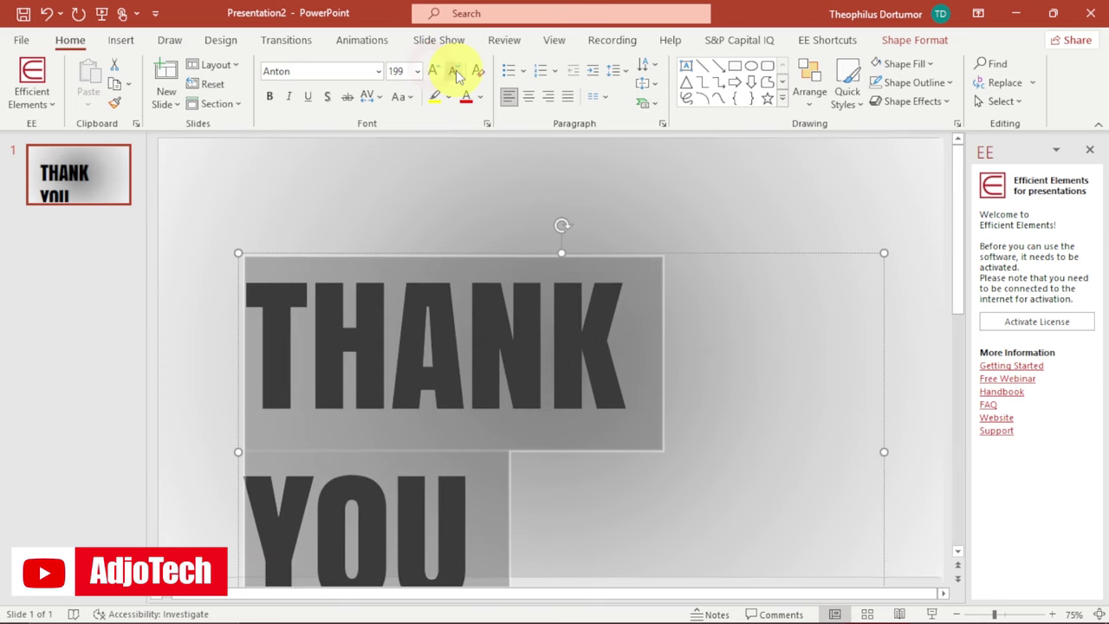
pyautogui.click(452, 73)
pyautogui.click(199, 295)
pyautogui.click(379, 340)
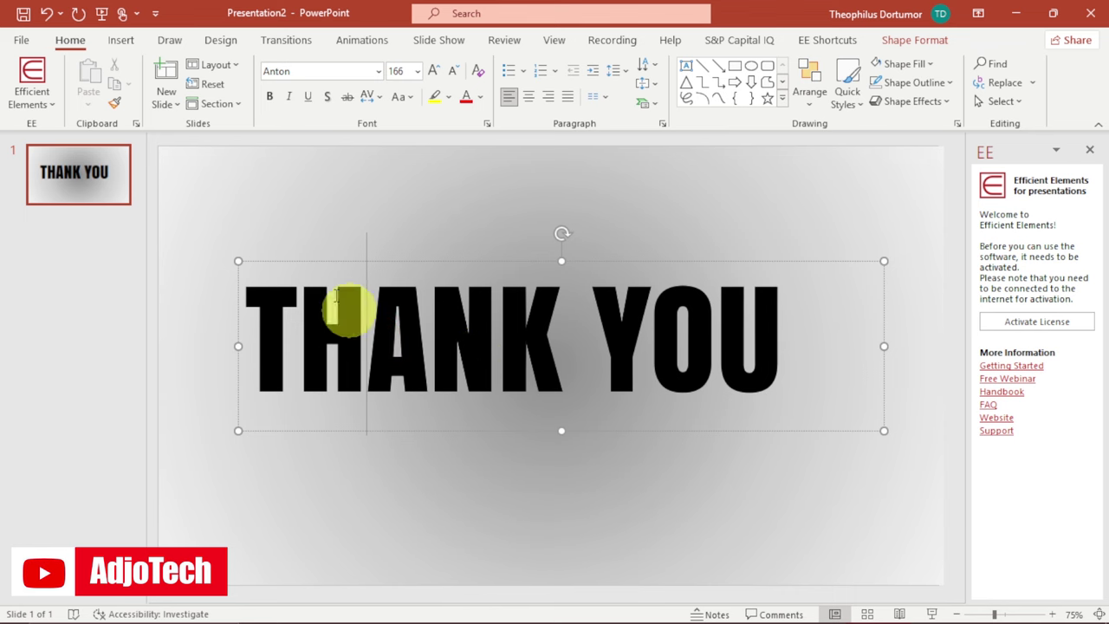
pyautogui.click(122, 43)
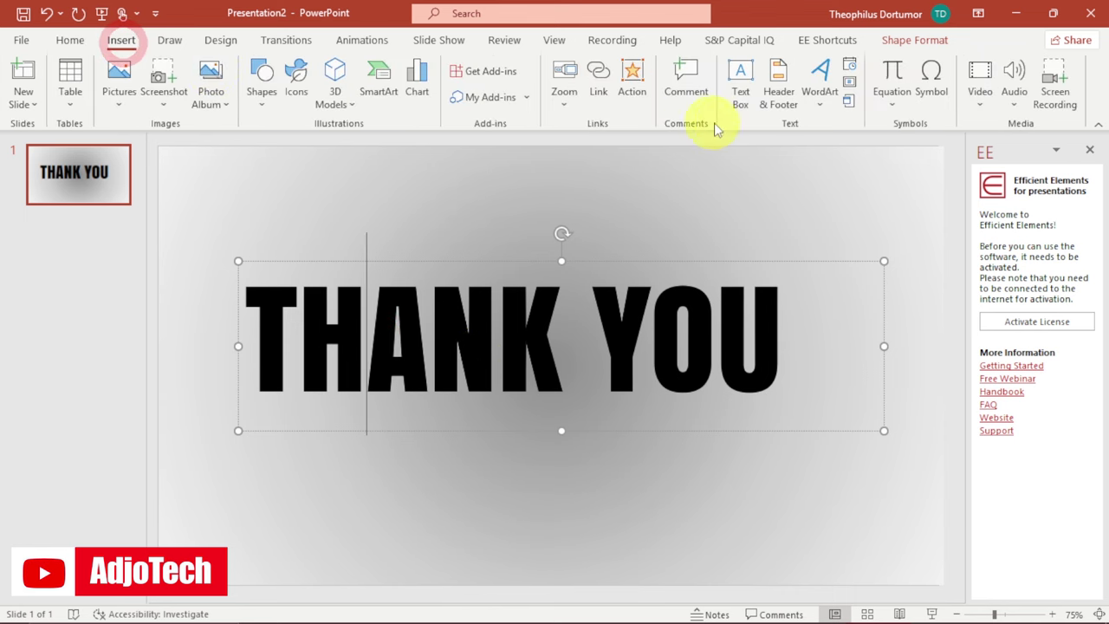
# Add a bold text box below the headline reading SEE YOU IN OUR NEXT VIDEO
pyautogui.click(738, 97)
pyautogui.moveTo(251, 462); pyautogui.dragTo(838, 500)
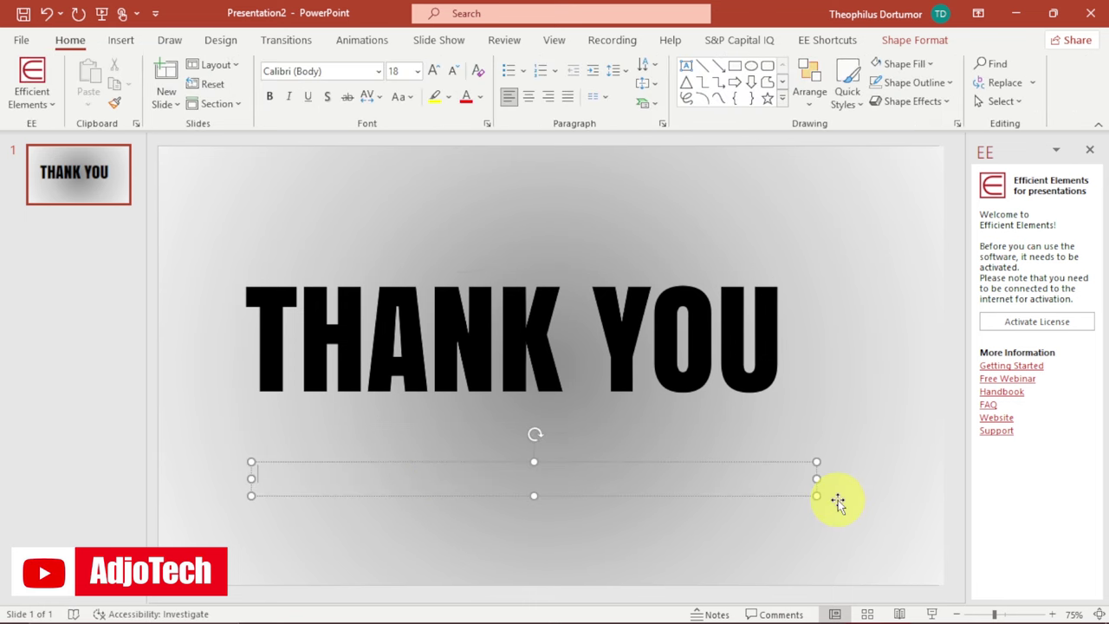
pyautogui.write('SEE YOU IN OUR NEXT VIDEO')
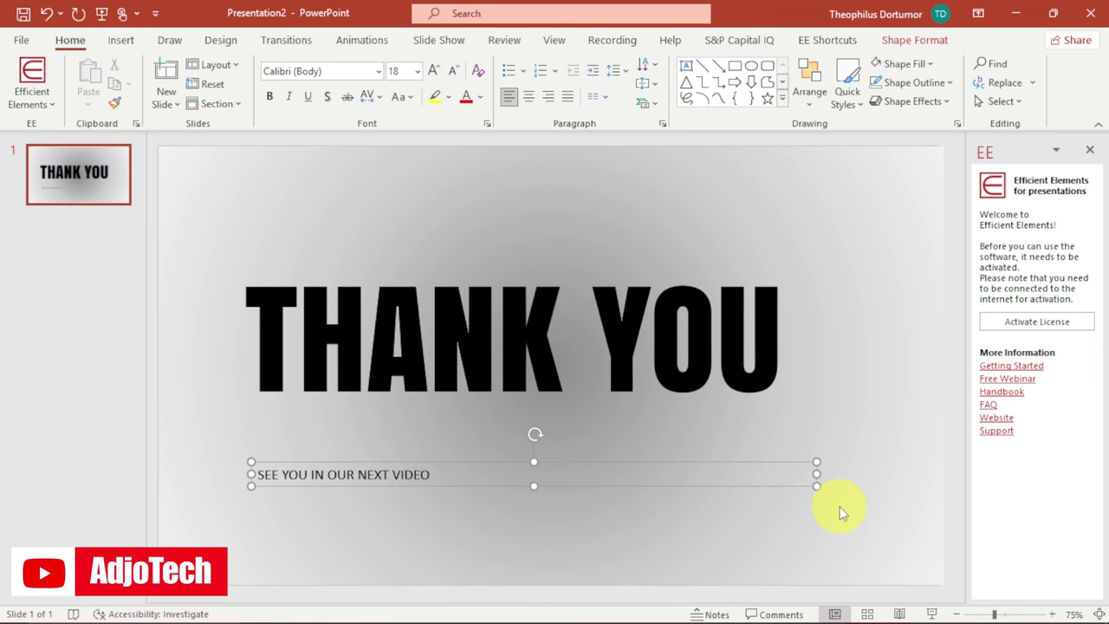
pyautogui.hotkey('ctrl', 'a')
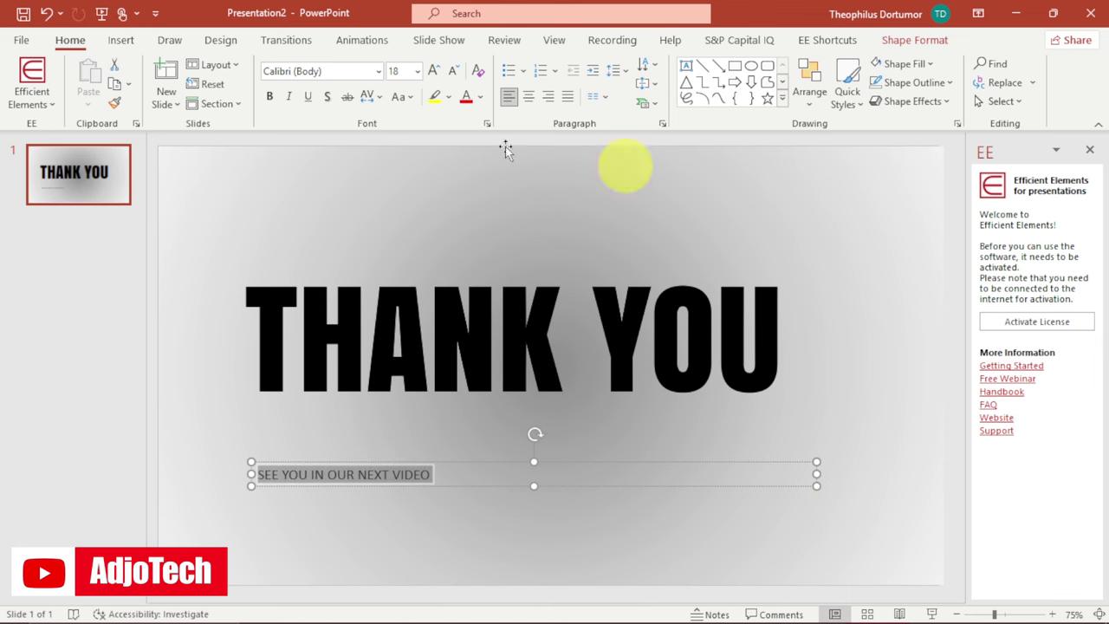
pyautogui.click(269, 97)
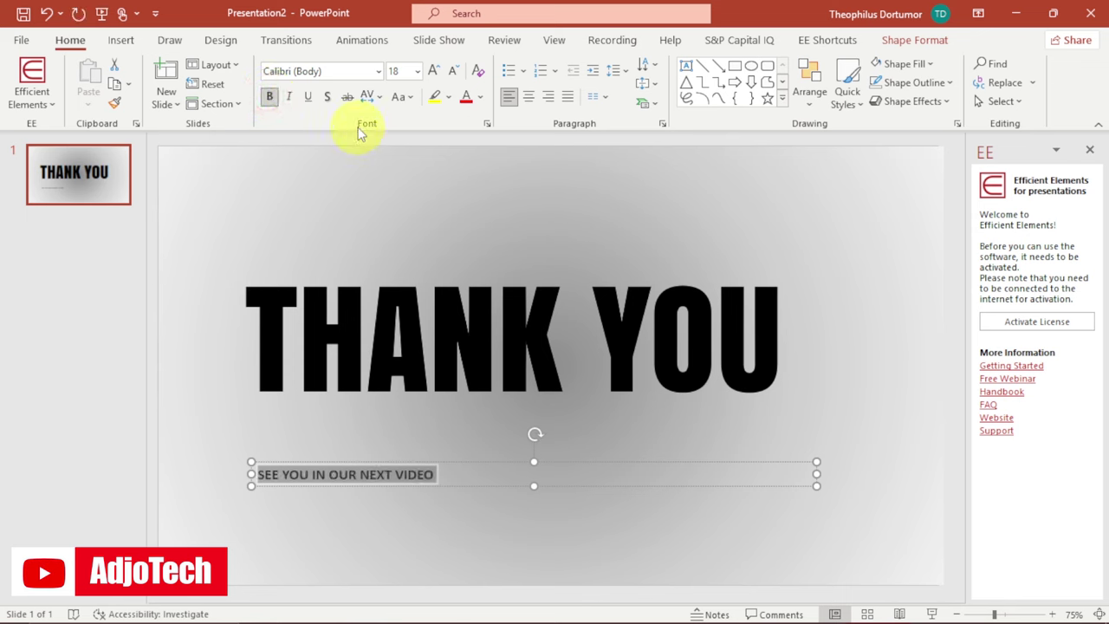
# Expand the subtitle's character spacing by 20 pt and reduce its size to 14 pt
pyautogui.click(380, 97)
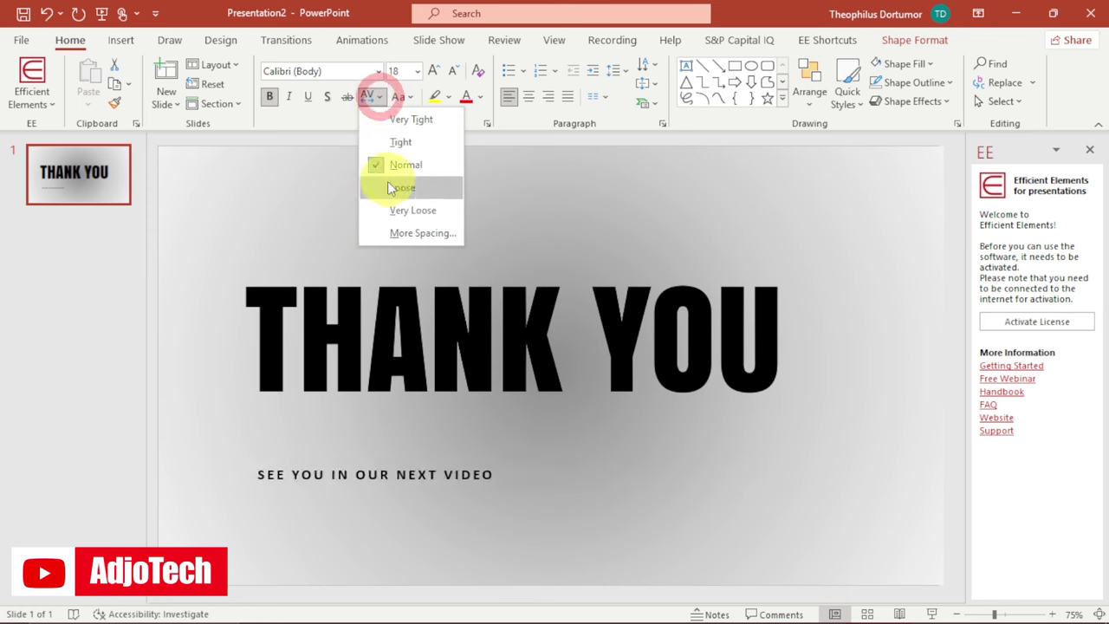
pyautogui.click(401, 232)
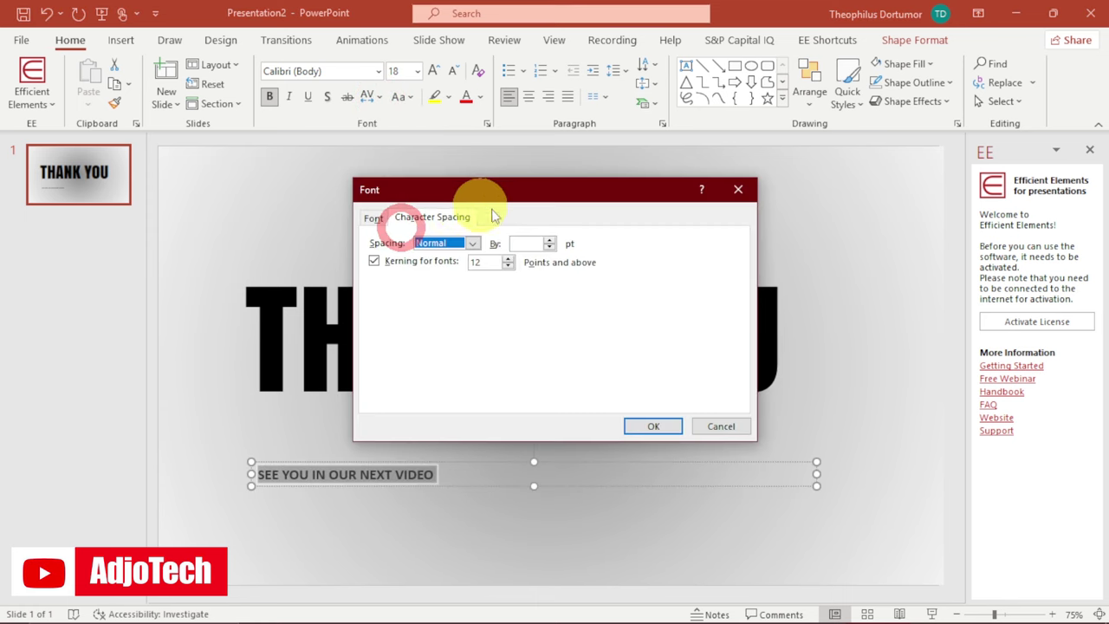
pyautogui.click(530, 245)
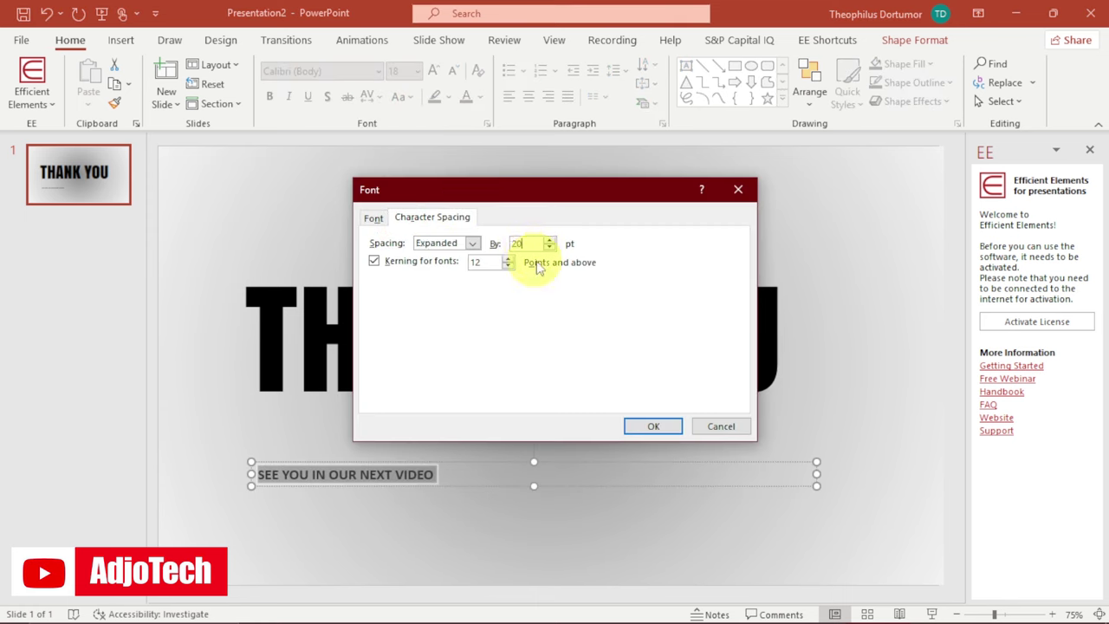
pyautogui.click(652, 425)
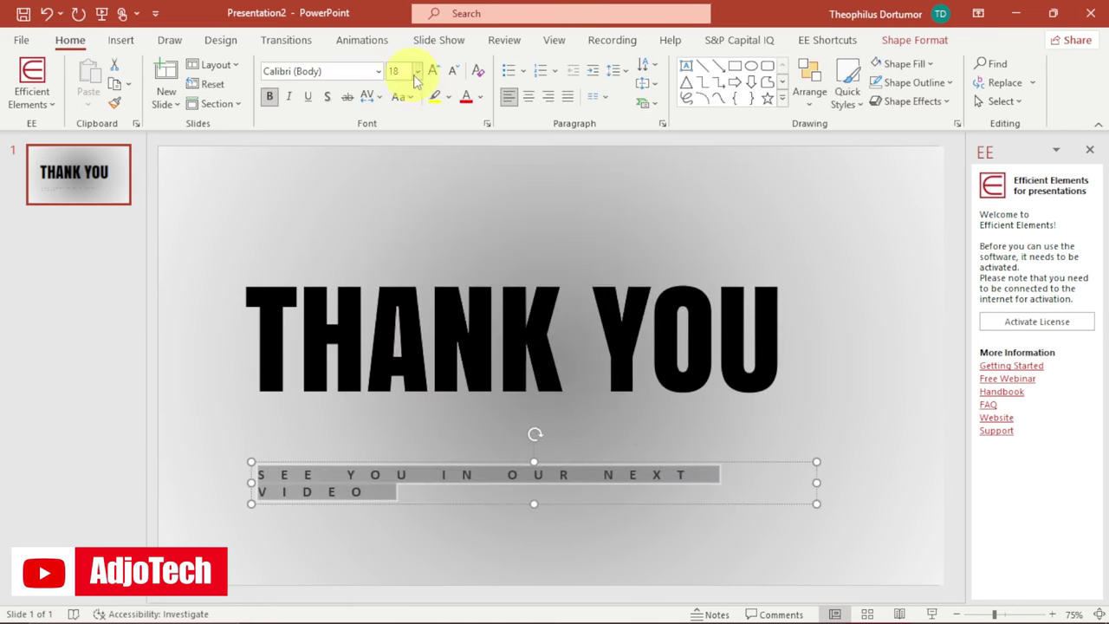
pyautogui.click(452, 71)
pyautogui.click(452, 70)
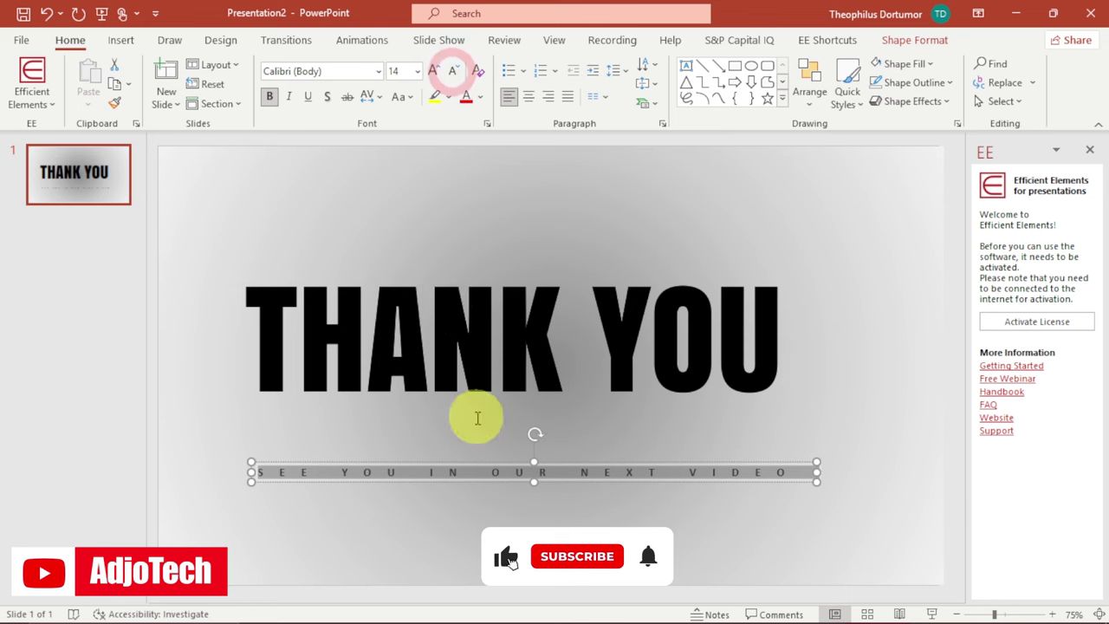
# Place the subtitle just under THANK YOU, nudge the headline right, and zoom to 59%
pyautogui.moveTo(475, 473); pyautogui.dragTo(477, 408)
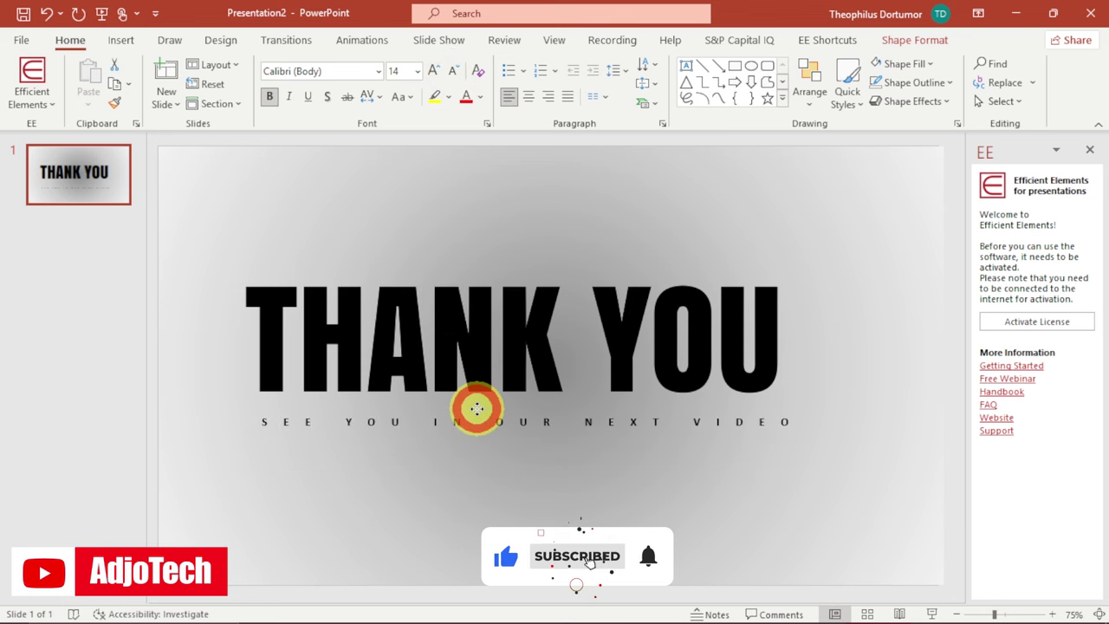
pyautogui.click(443, 305)
pyautogui.moveTo(448, 265); pyautogui.dragTo(464, 262)
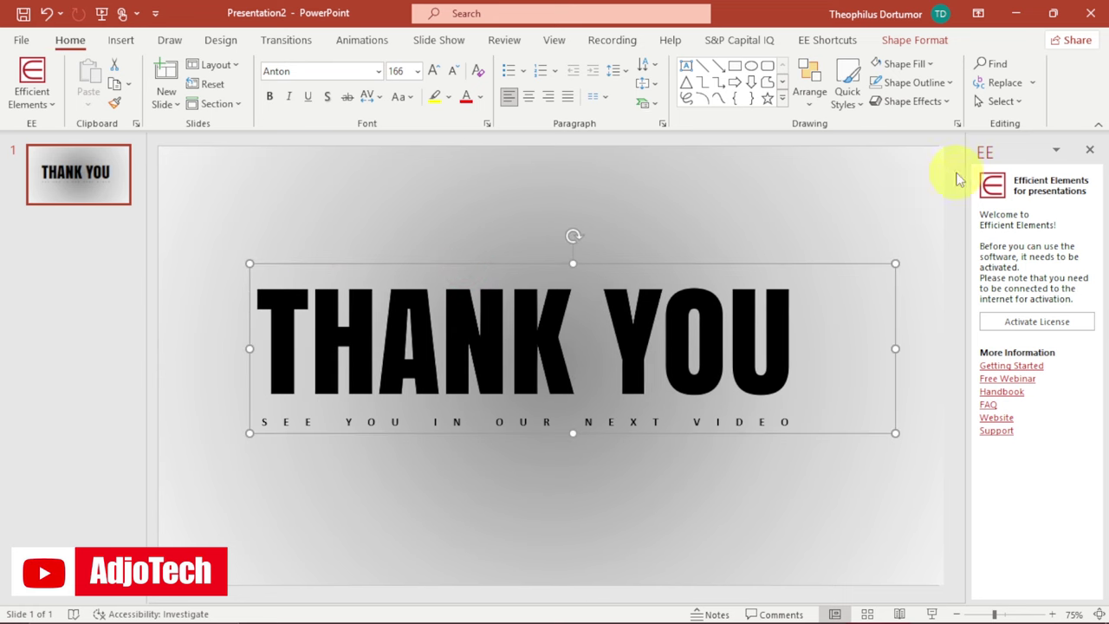
pyautogui.click(1089, 152)
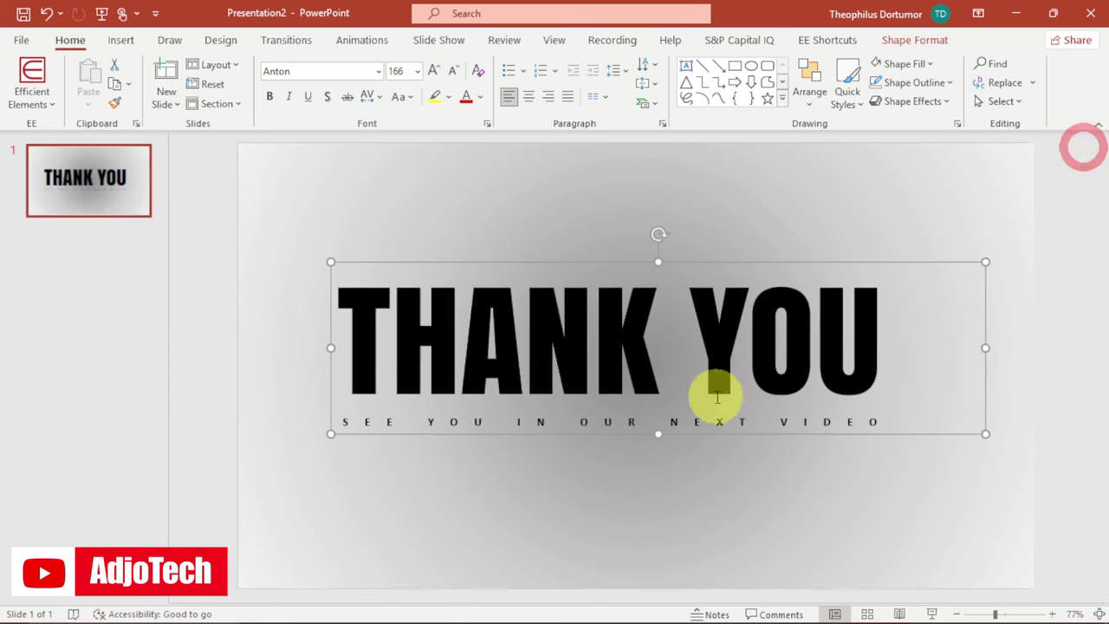
pyautogui.click(988, 616)
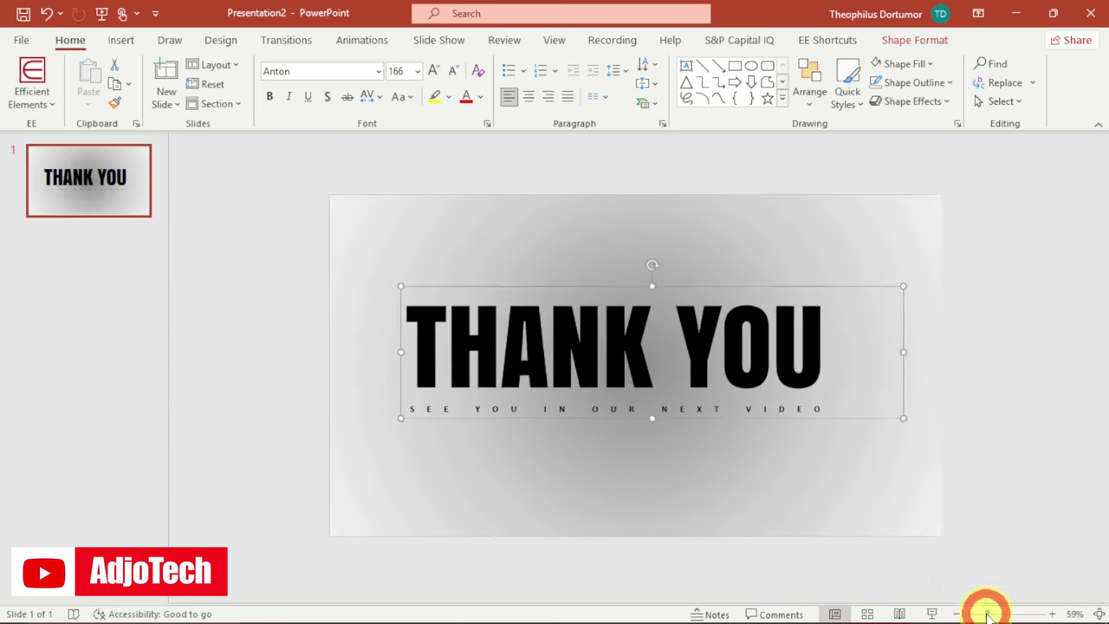
pyautogui.click(121, 42)
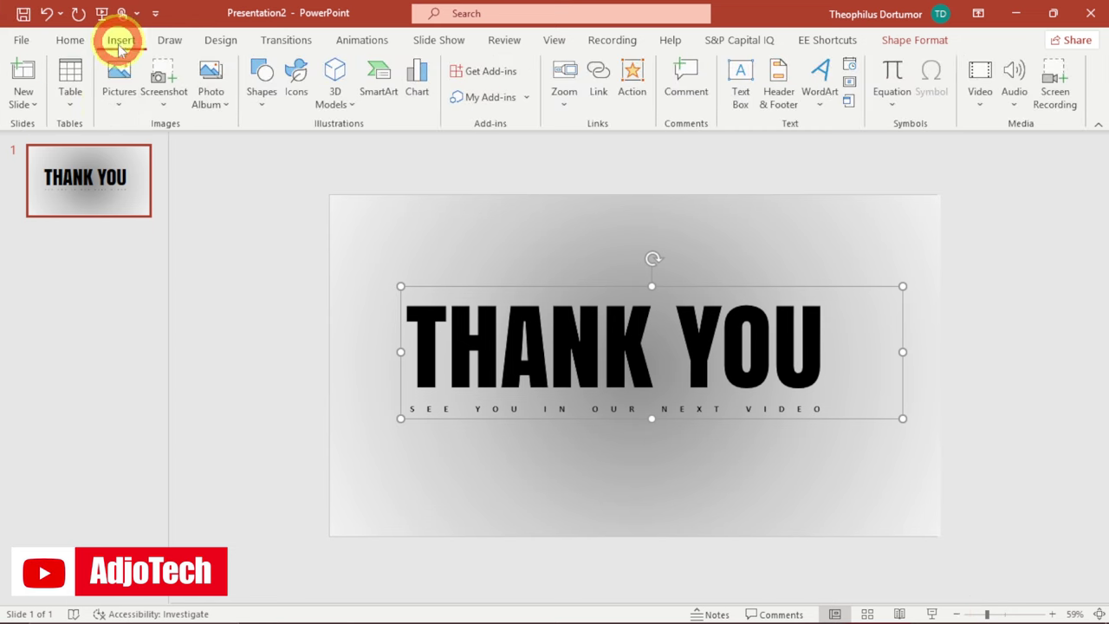
# Insert the photo pexels-pixabay-147411 from this device and send it to the back
pyautogui.click(120, 108)
pyautogui.click(153, 150)
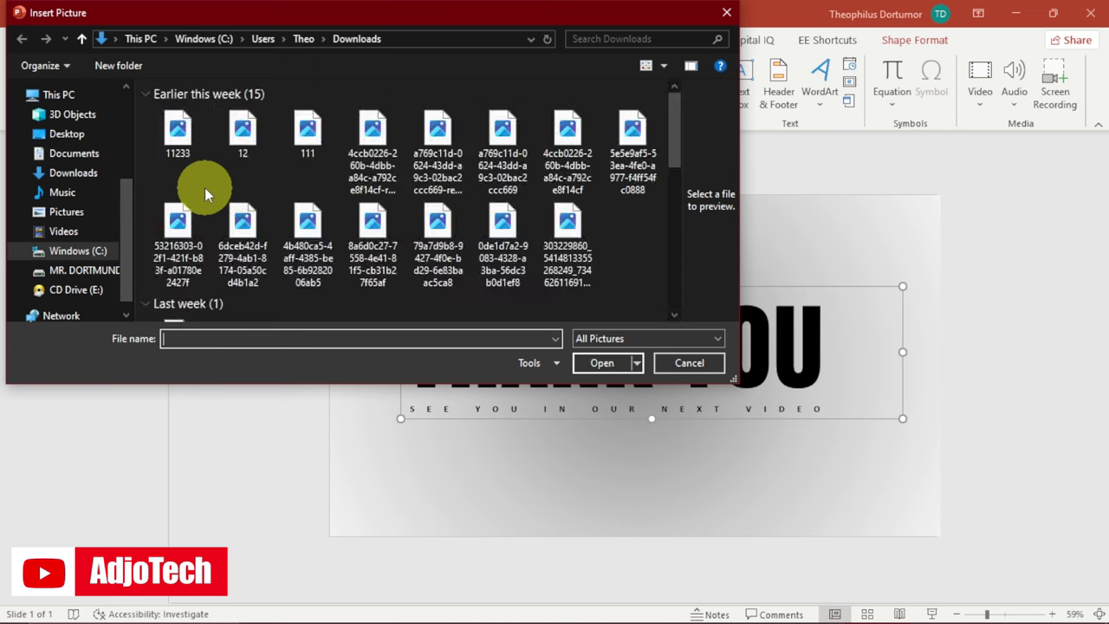
pyautogui.click(241, 138)
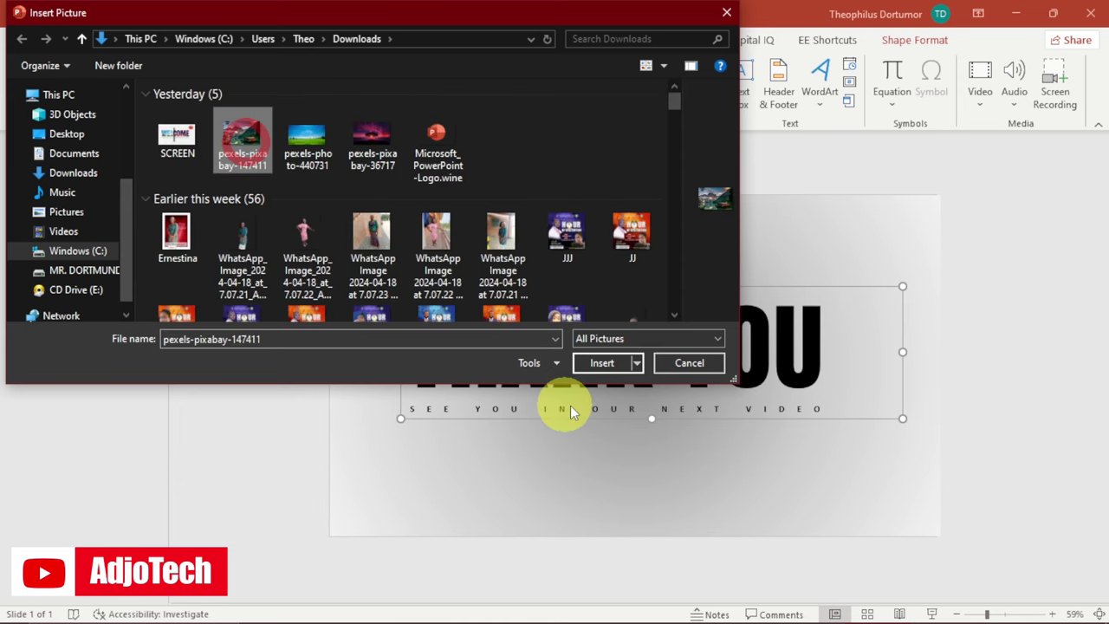
pyautogui.click(589, 359)
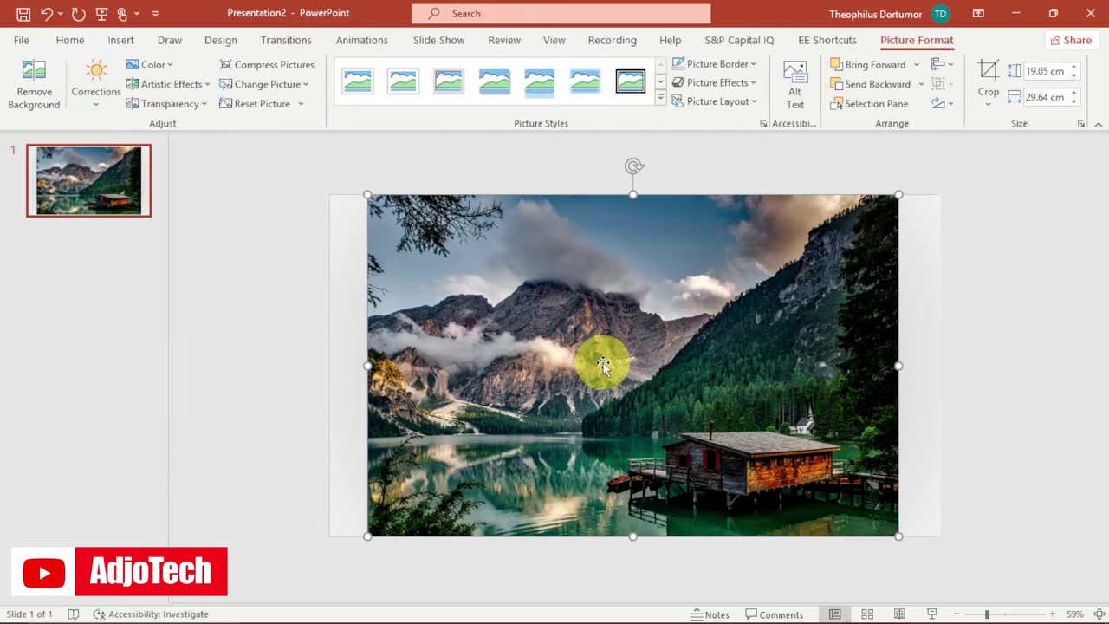
pyautogui.rightClick(598, 347)
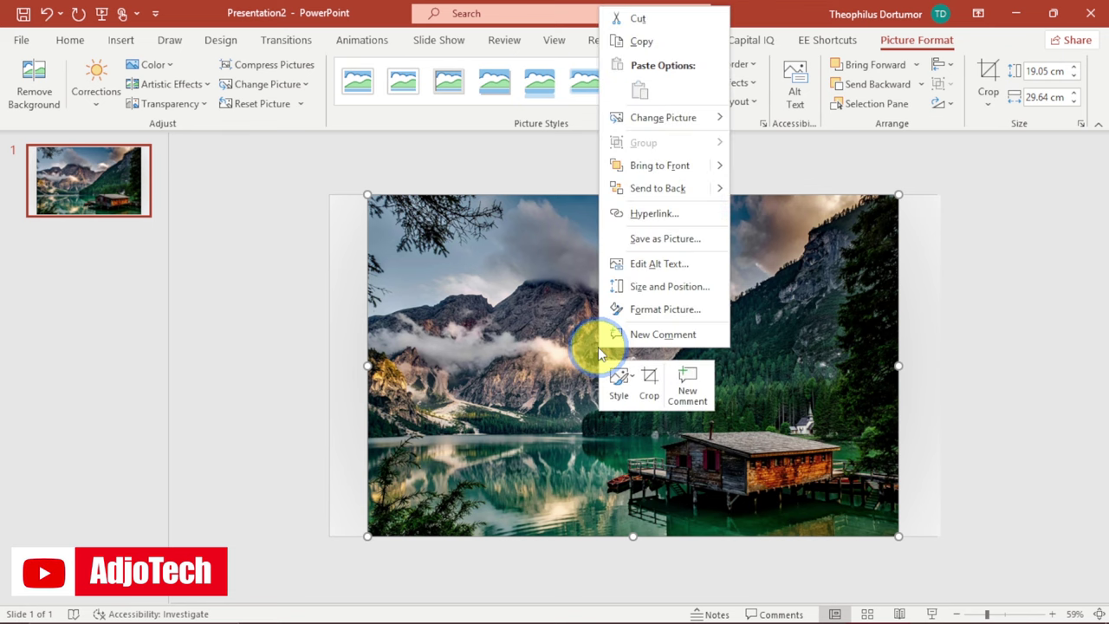
pyautogui.click(656, 190)
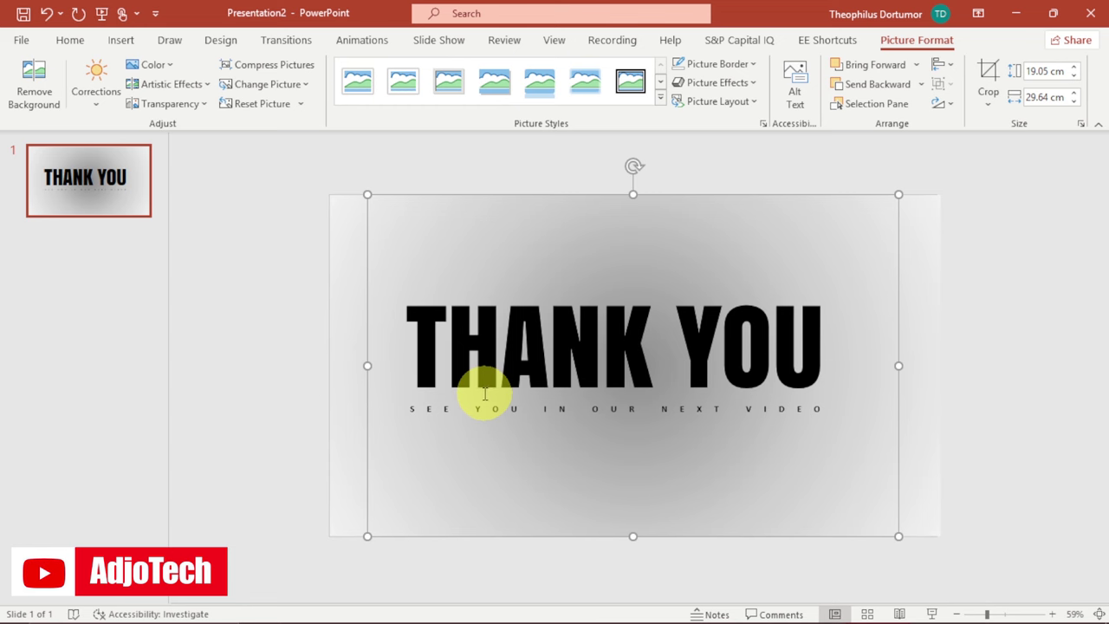
# Select the grey cover shape plus both text boxes and merge them with Subtract
pyautogui.click(339, 260)
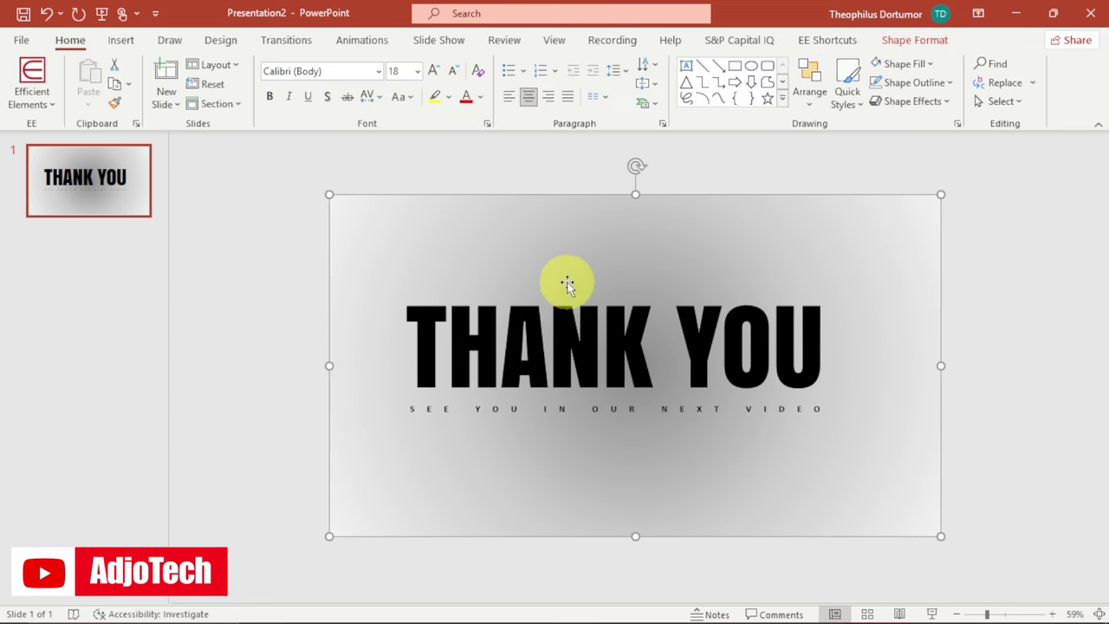
pyautogui.keyDown('shift'); pyautogui.click(466, 332); pyautogui.keyUp('shift')
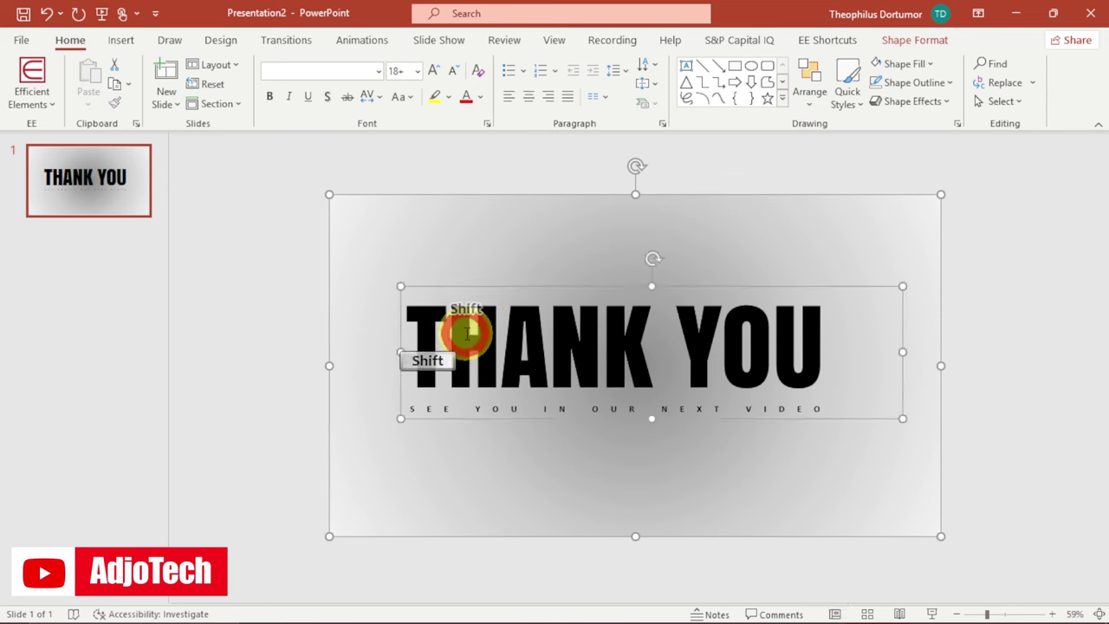
pyautogui.keyDown('shift'); pyautogui.click(477, 409); pyautogui.keyUp('shift')
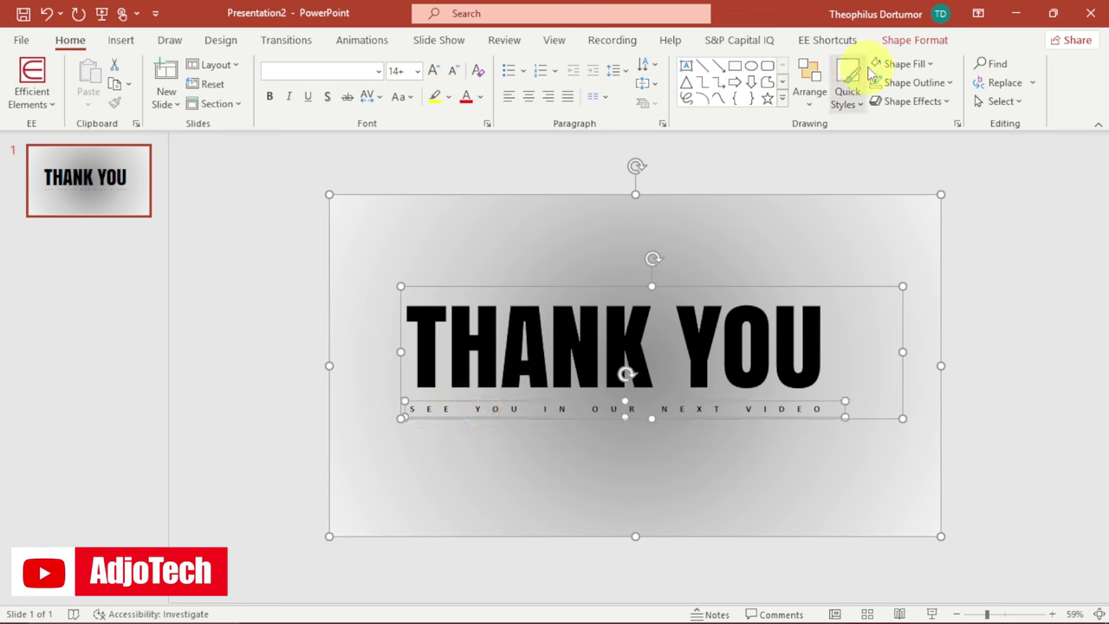
pyautogui.click(904, 44)
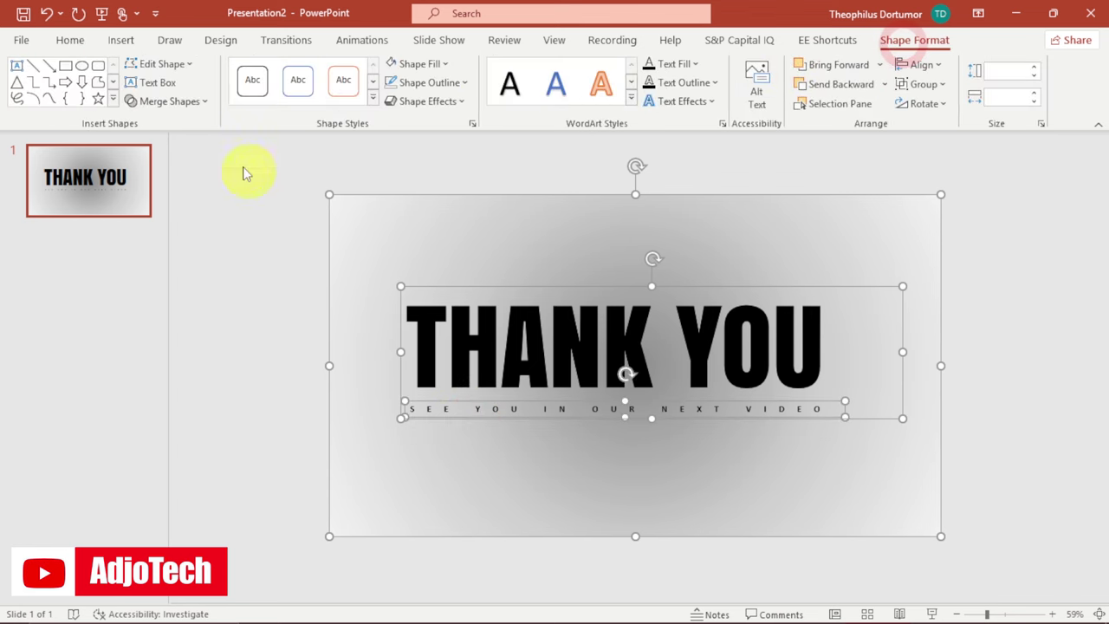
pyautogui.click(208, 101)
pyautogui.click(170, 214)
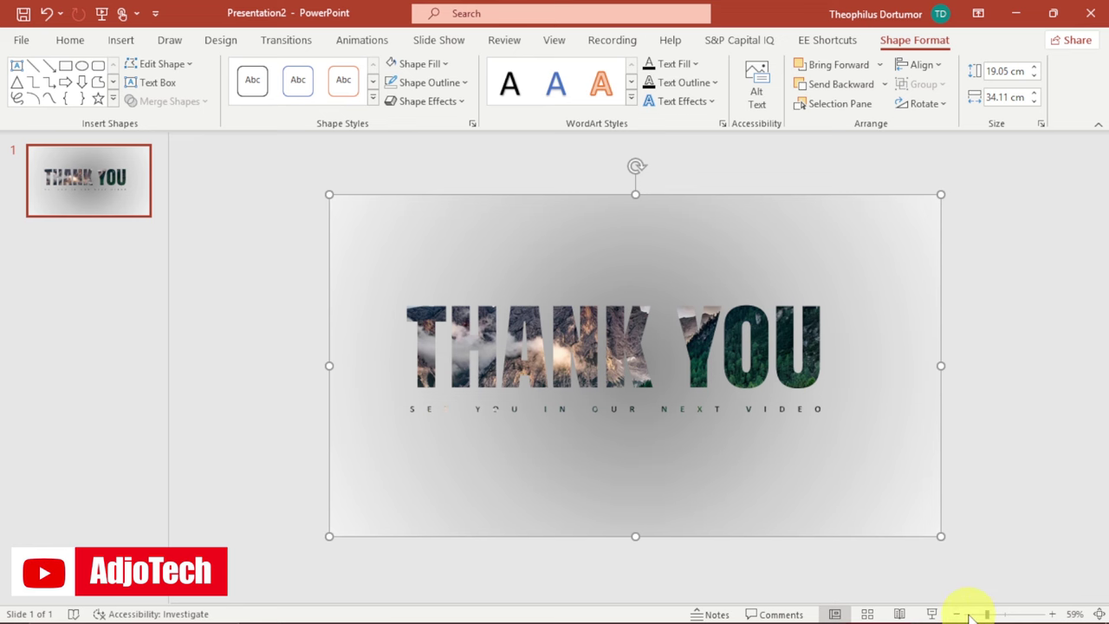
pyautogui.moveTo(985, 615); pyautogui.dragTo(982, 615)
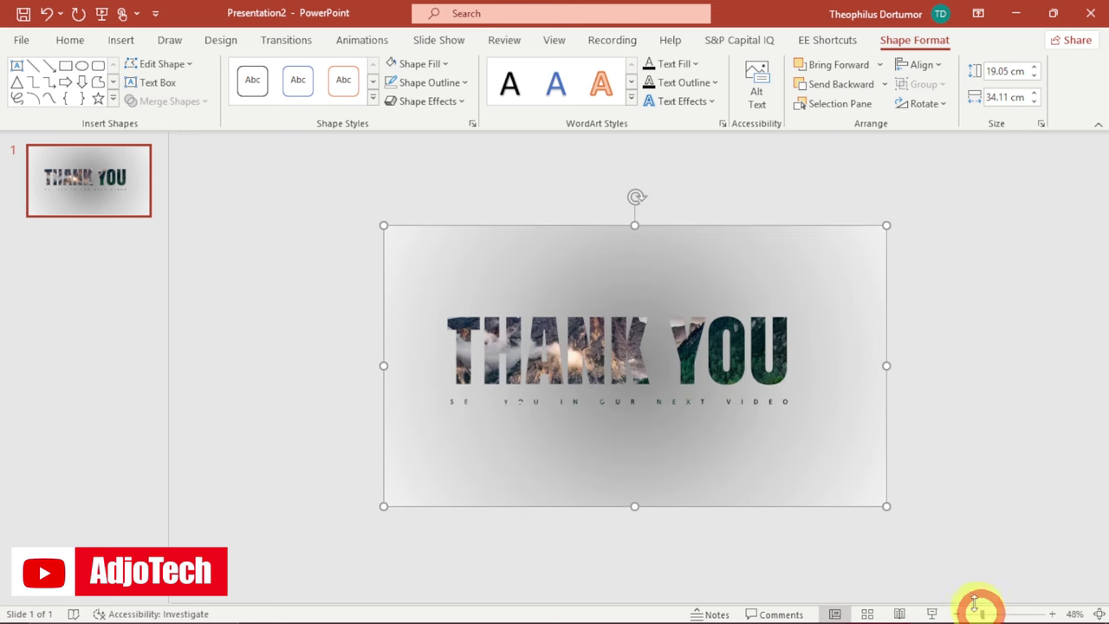
# Insert the sunset photo pexels-pixabay-36717 and drag it off the slide's right edge
pyautogui.click(121, 40)
pyautogui.click(119, 109)
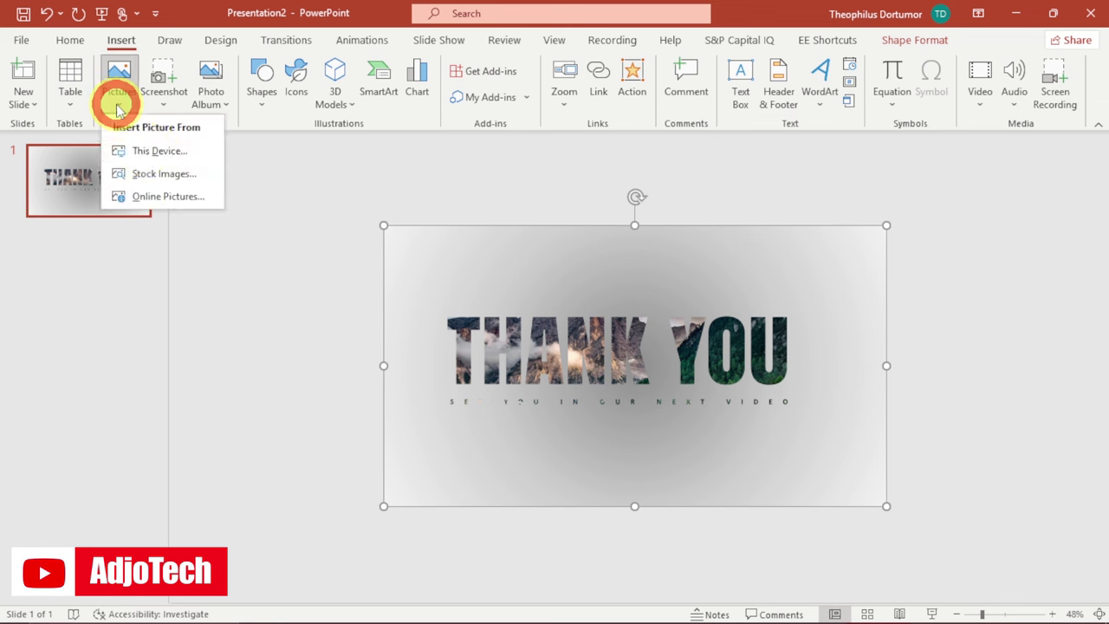
pyautogui.click(148, 151)
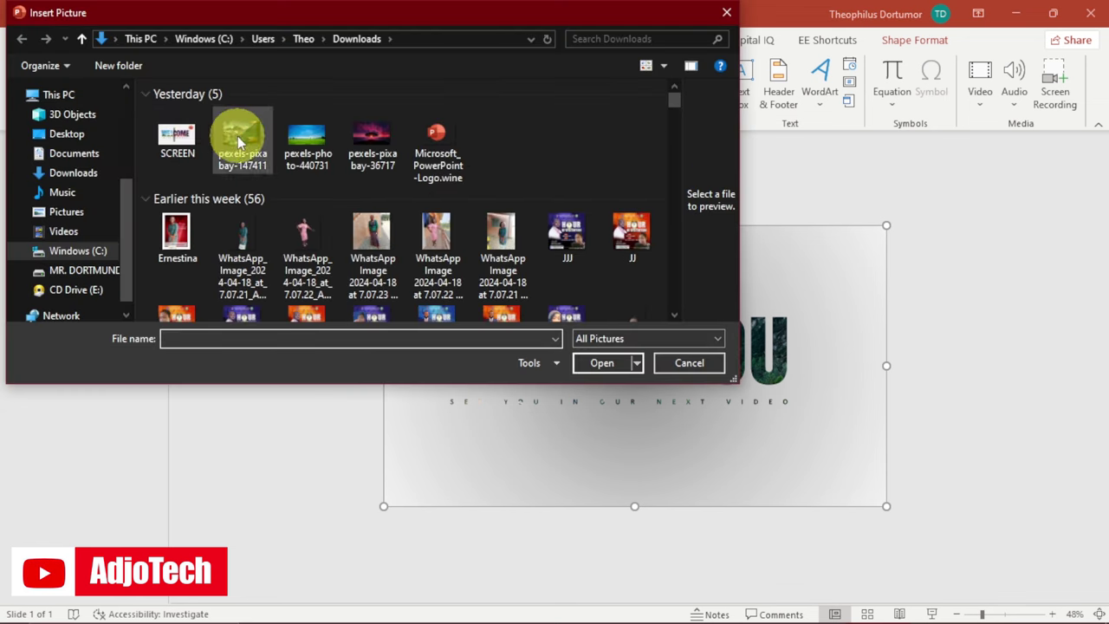
pyautogui.click(371, 137)
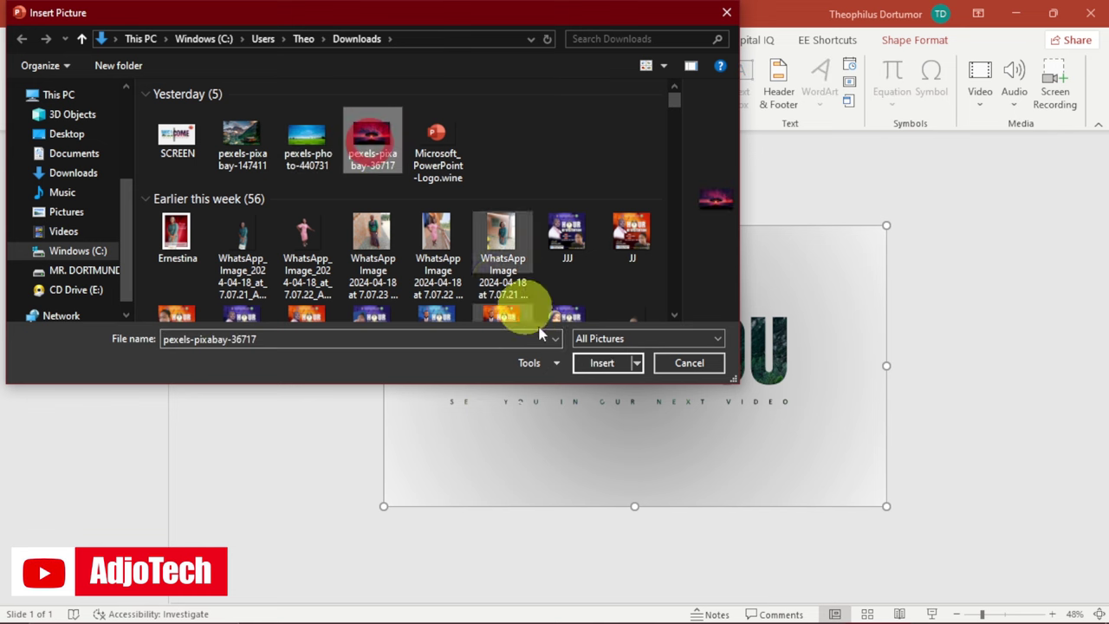
pyautogui.click(587, 365)
pyautogui.moveTo(593, 371); pyautogui.dragTo(1011, 373)
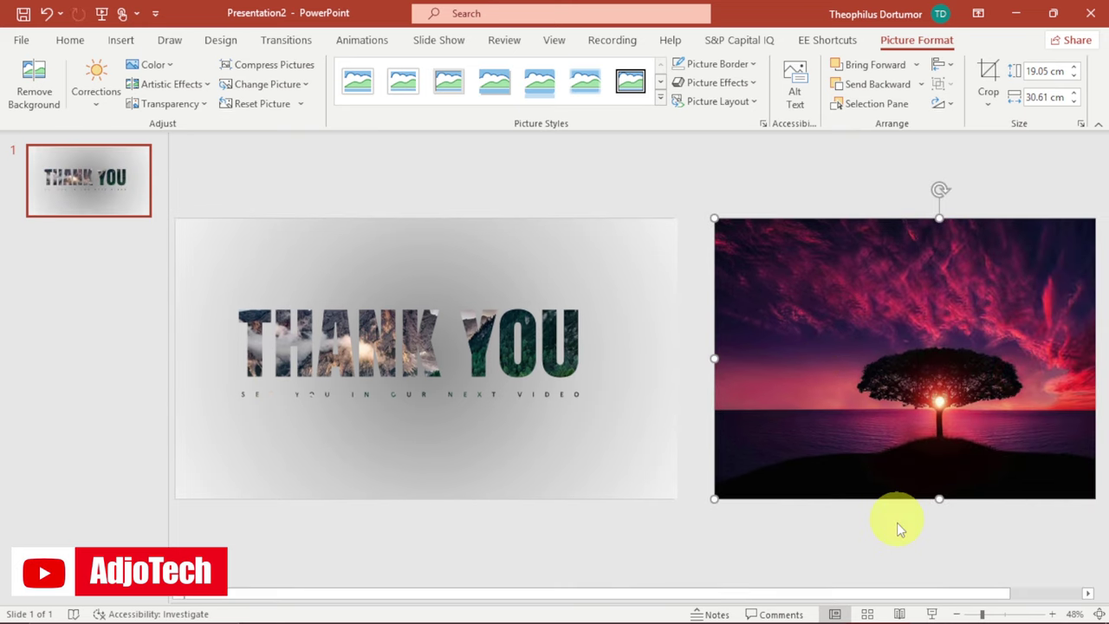
# Apply an Offset: Center outer shadow to the grey cut-out cover rectangle
pyautogui.click(982, 615)
pyautogui.click(785, 369)
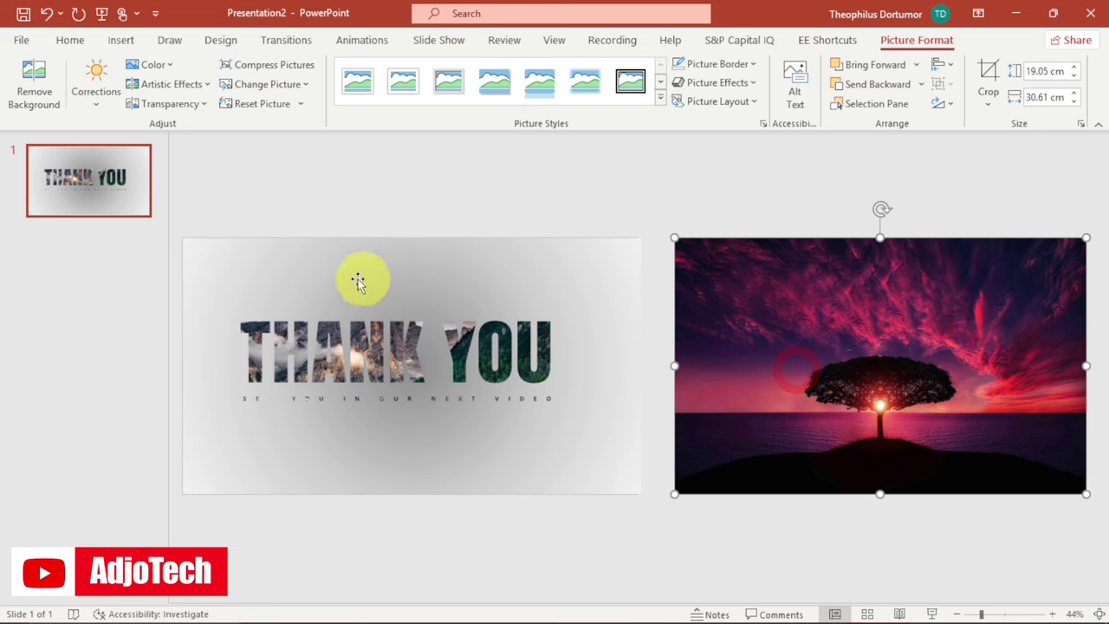
pyautogui.click(221, 259)
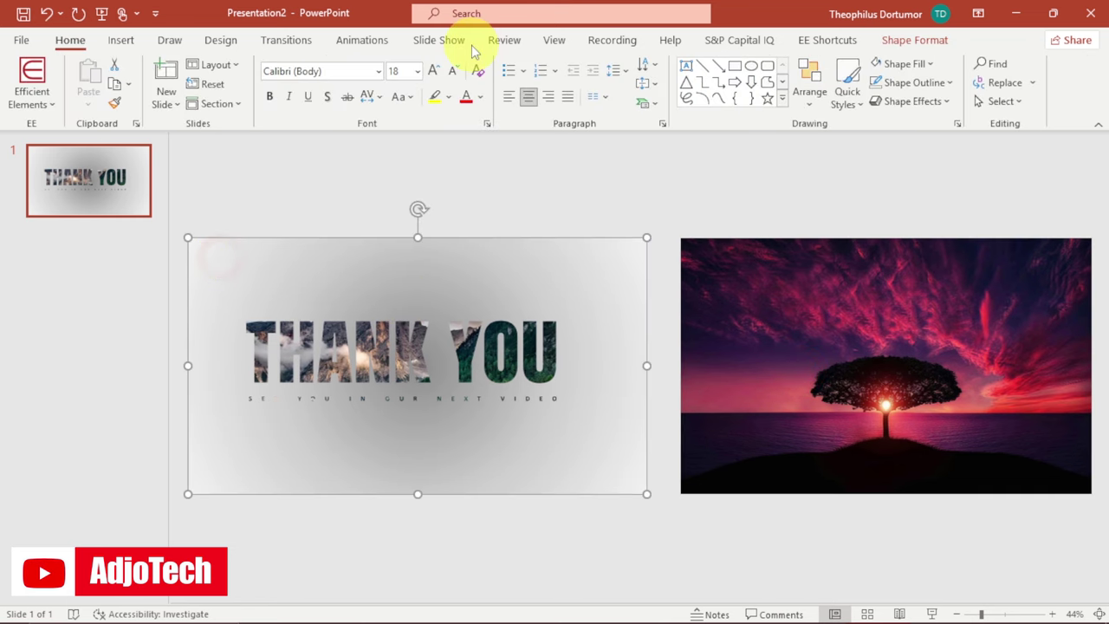
pyautogui.click(912, 39)
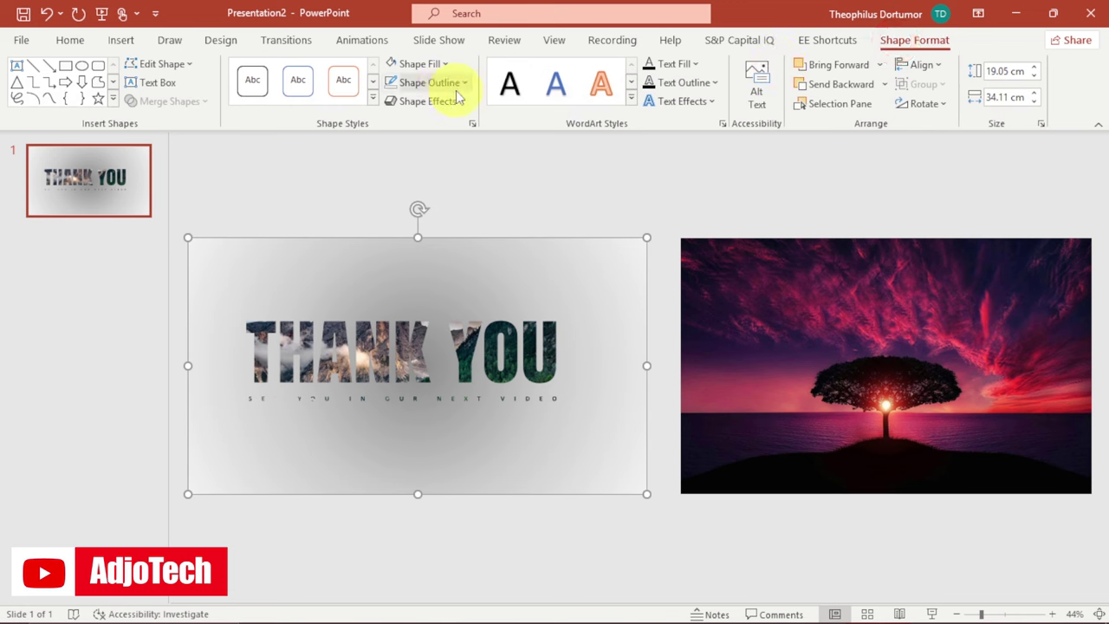
pyautogui.click(455, 103)
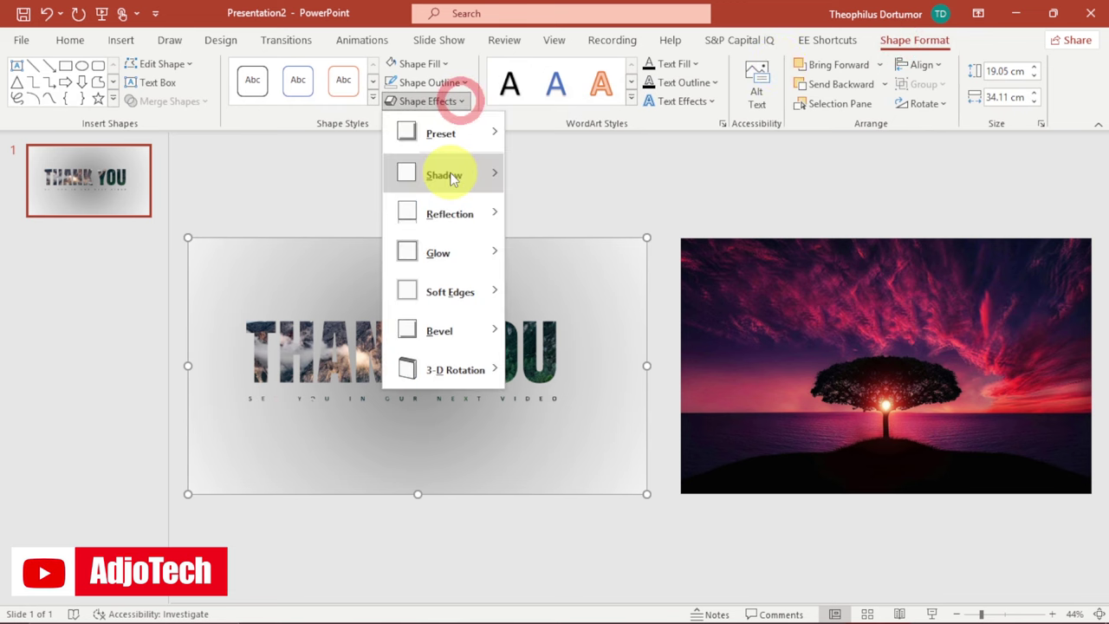
pyautogui.moveTo(465, 182)
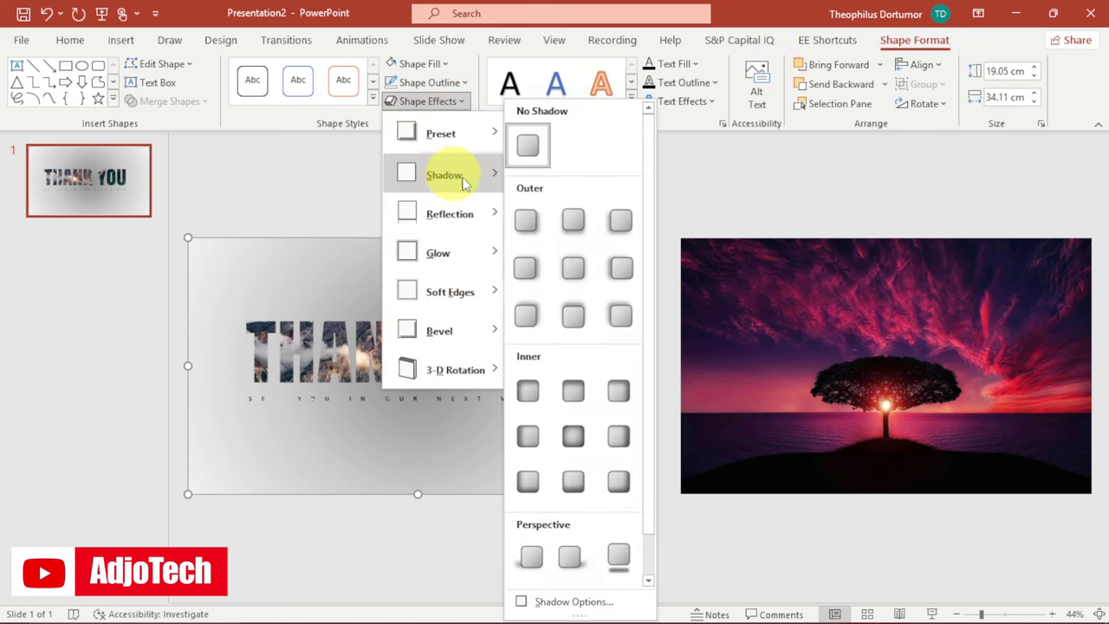
pyautogui.click(572, 271)
pyautogui.click(565, 183)
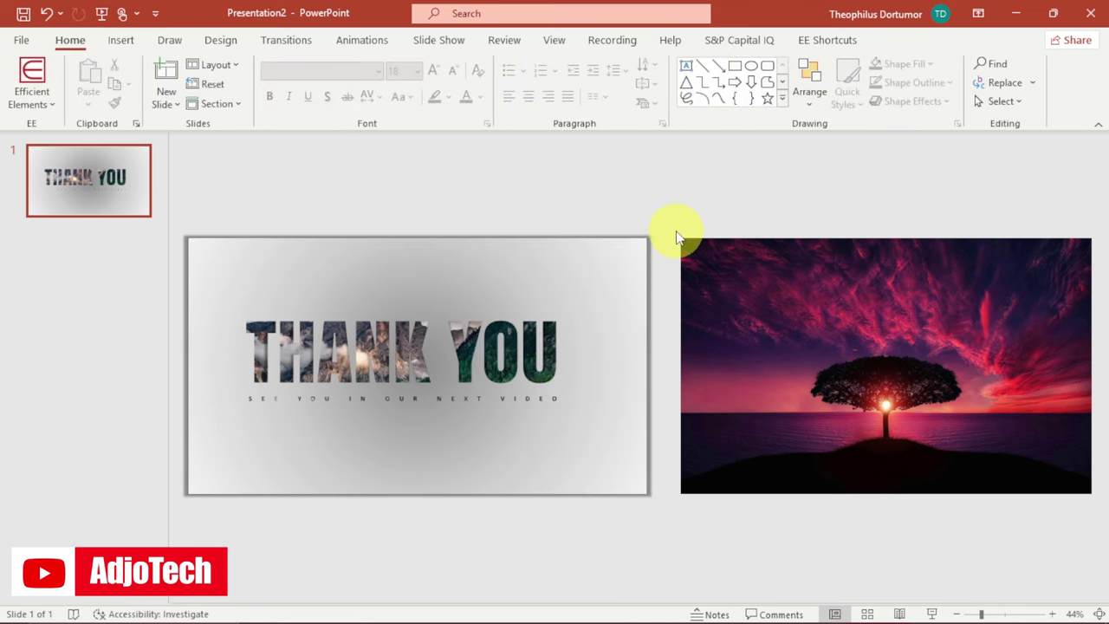
pyautogui.click(763, 322)
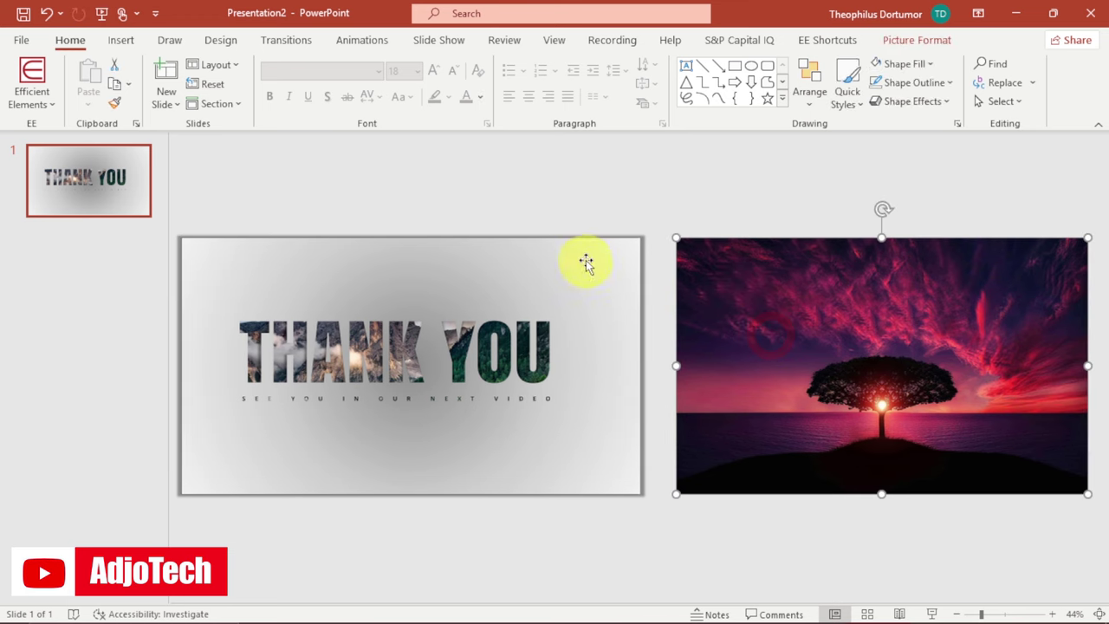
pyautogui.click(595, 188)
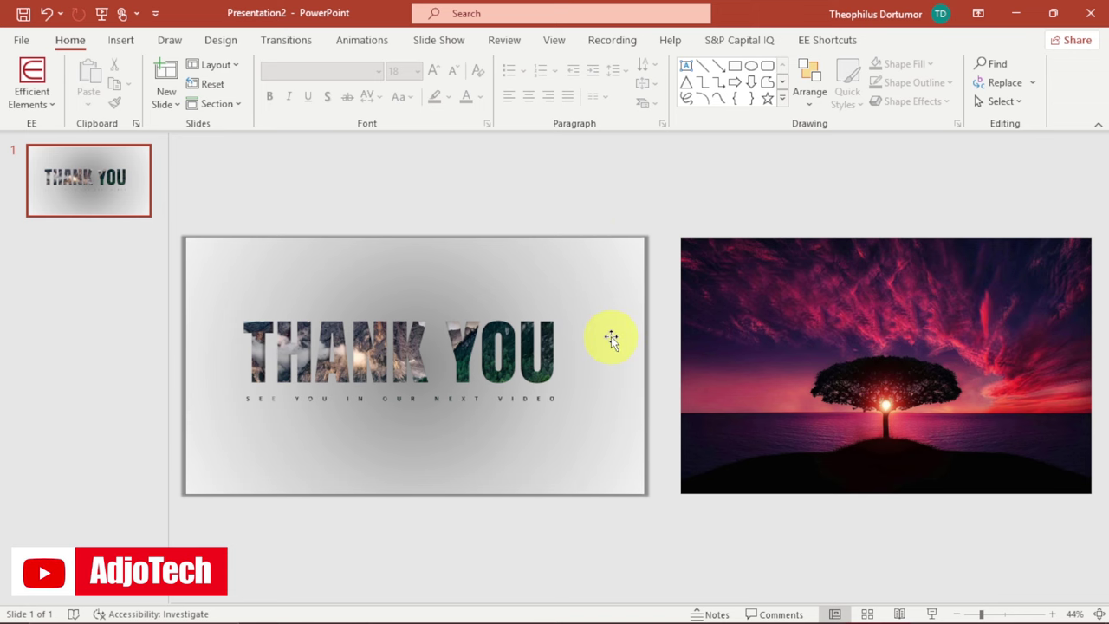
# Draw a tall narrow rectangle with no outline and a black fill
pyautogui.click(120, 44)
pyautogui.click(265, 100)
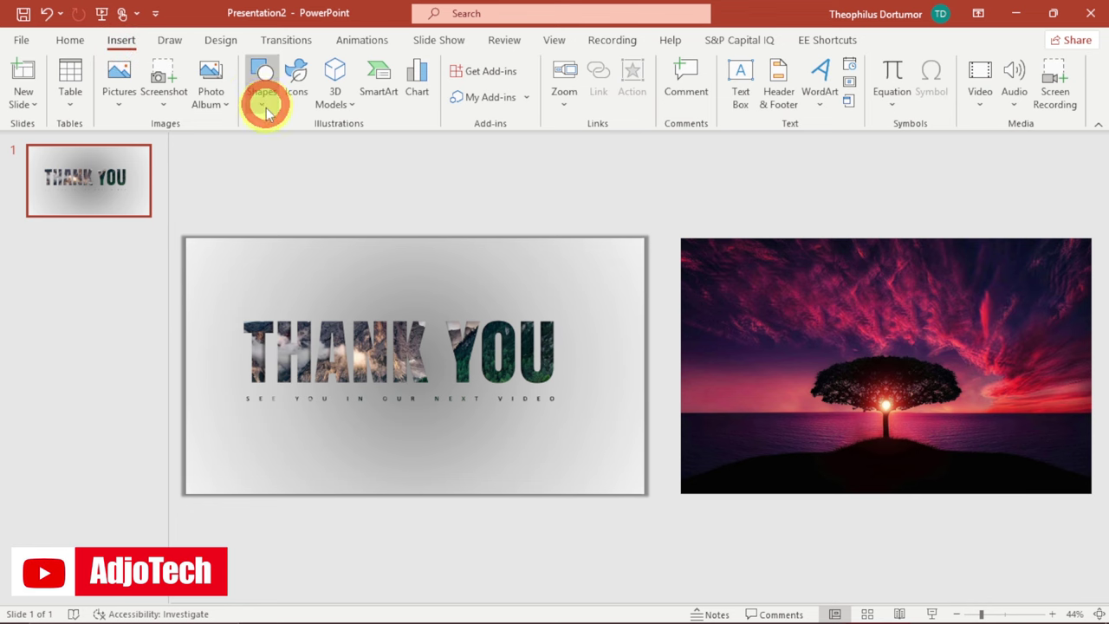
pyautogui.click(305, 143)
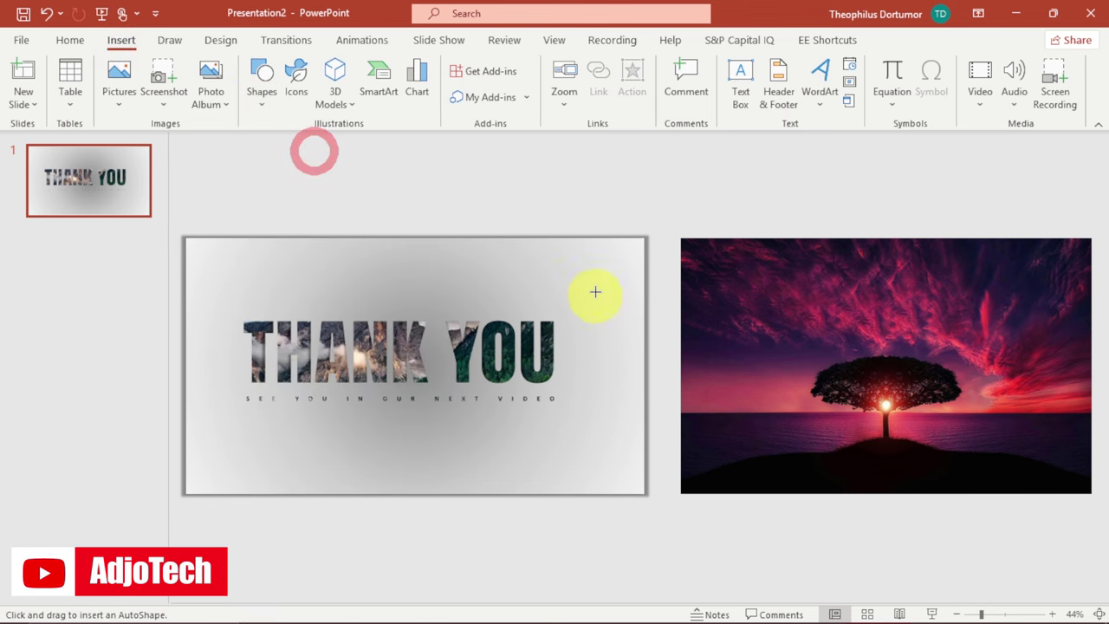
pyautogui.moveTo(580, 253)
pyautogui.mouseDown()
pyautogui.moveTo(601, 424)
pyautogui.moveTo(584, 472)
pyautogui.moveTo(585, 458)
pyautogui.mouseUp()
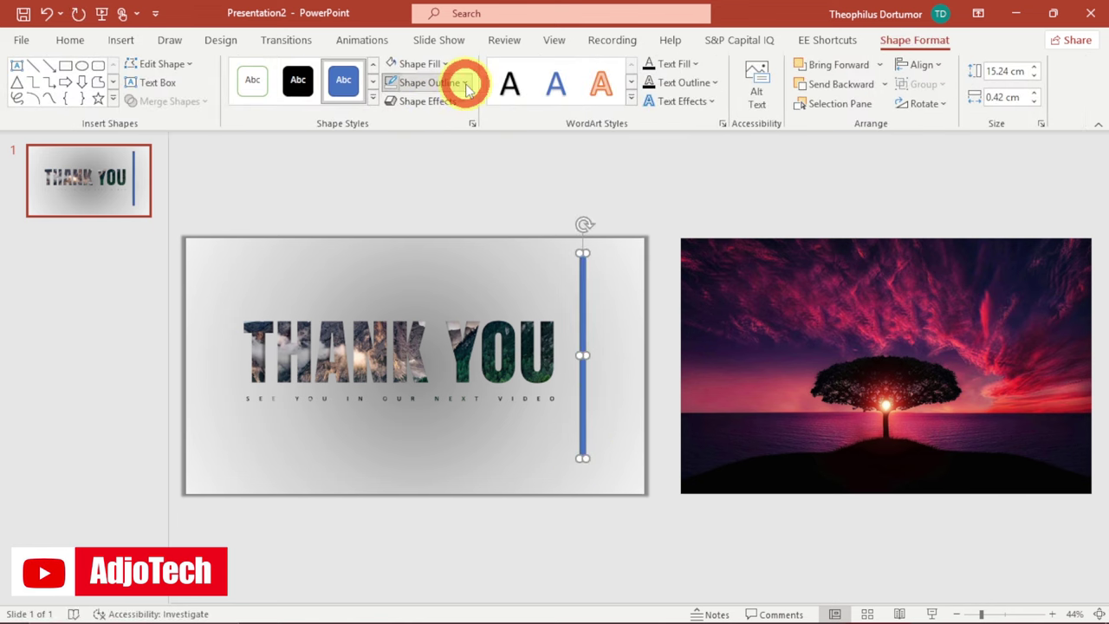
pyautogui.click(466, 84)
pyautogui.click(445, 257)
pyautogui.click(440, 65)
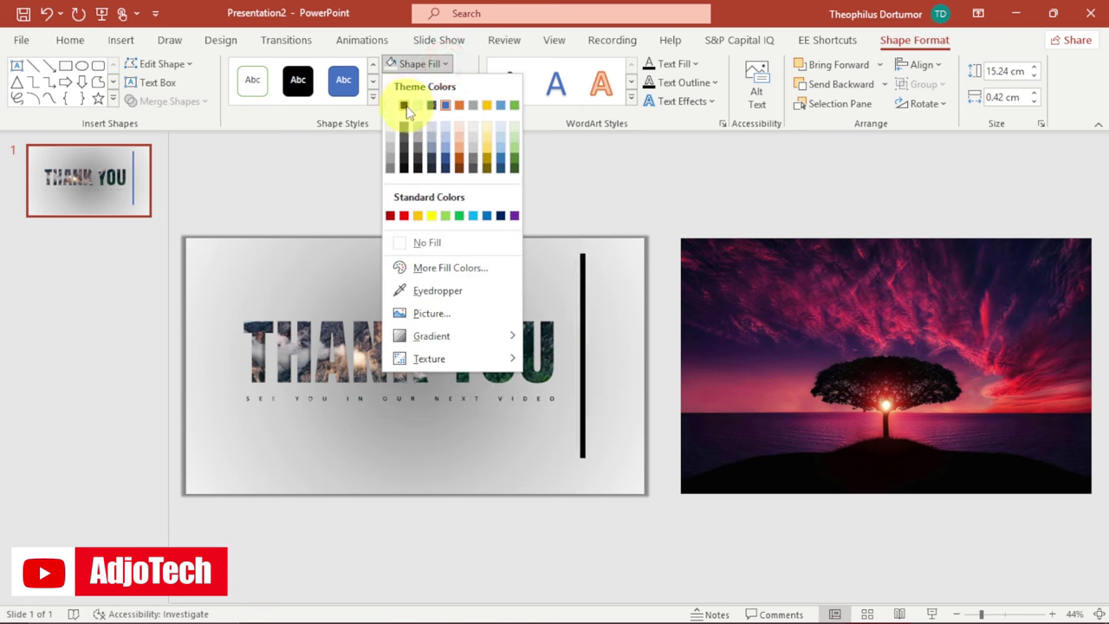
pyautogui.click(405, 105)
# Move the black bar past the slide's right edge and slide the sunset photo left over the slide
pyautogui.moveTo(580, 334); pyautogui.dragTo(660, 341)
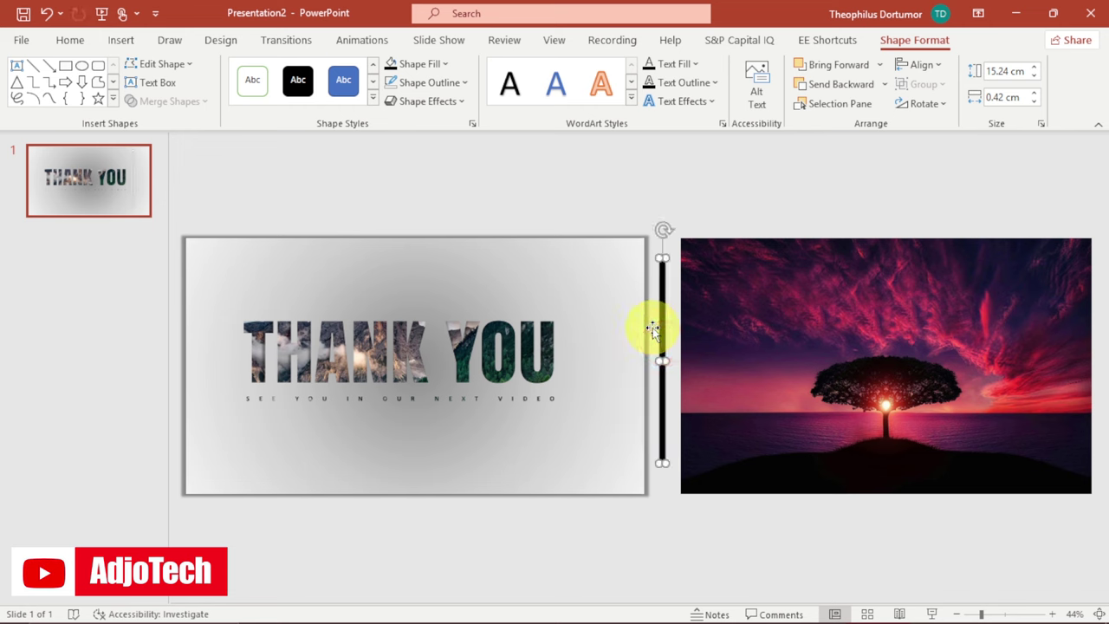
pyautogui.click(770, 326)
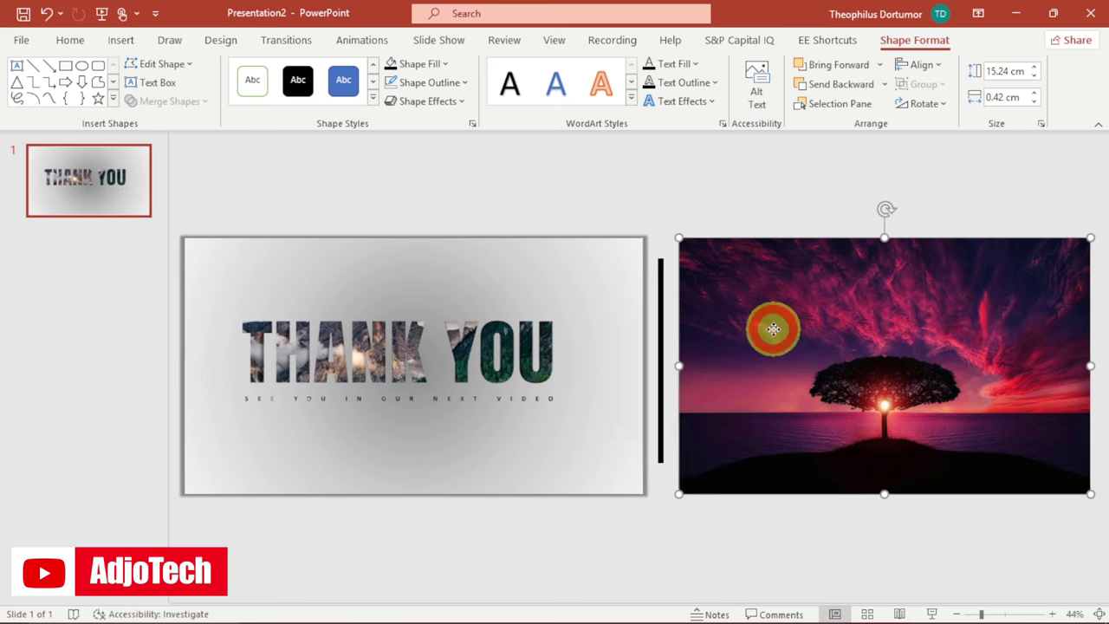
pyautogui.moveTo(810, 349); pyautogui.dragTo(675, 347)
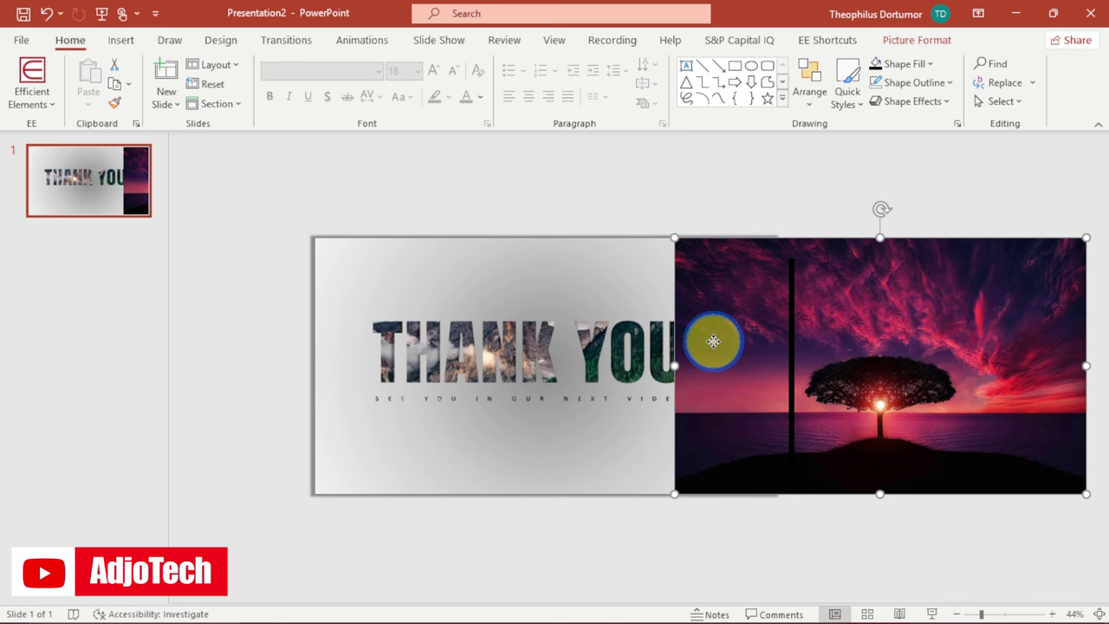
# Send the sunset photo one layer backward, move it back beside the black bar, and select both
pyautogui.rightClick(713, 341)
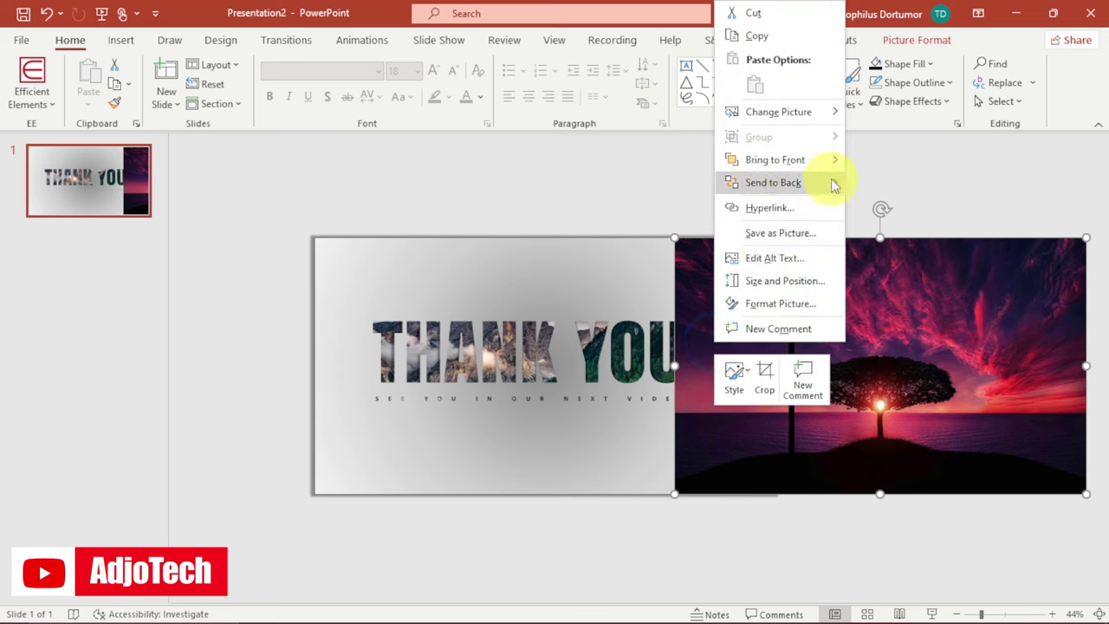
pyautogui.moveTo(835, 182)
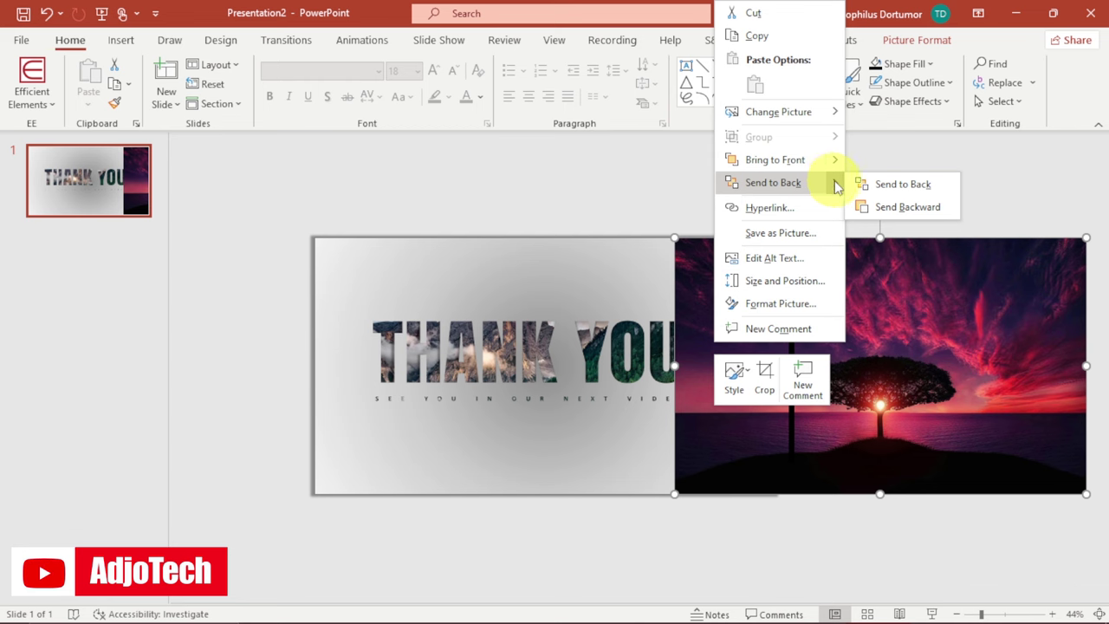
pyautogui.click(895, 210)
pyautogui.moveTo(923, 348); pyautogui.dragTo(829, 345)
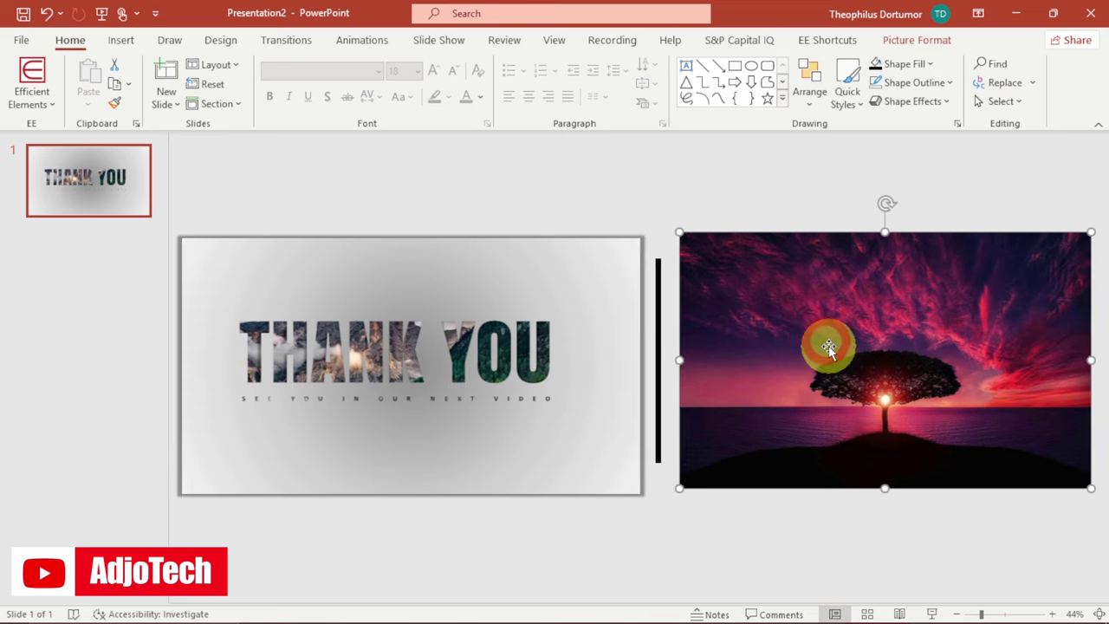
pyautogui.press('shift')
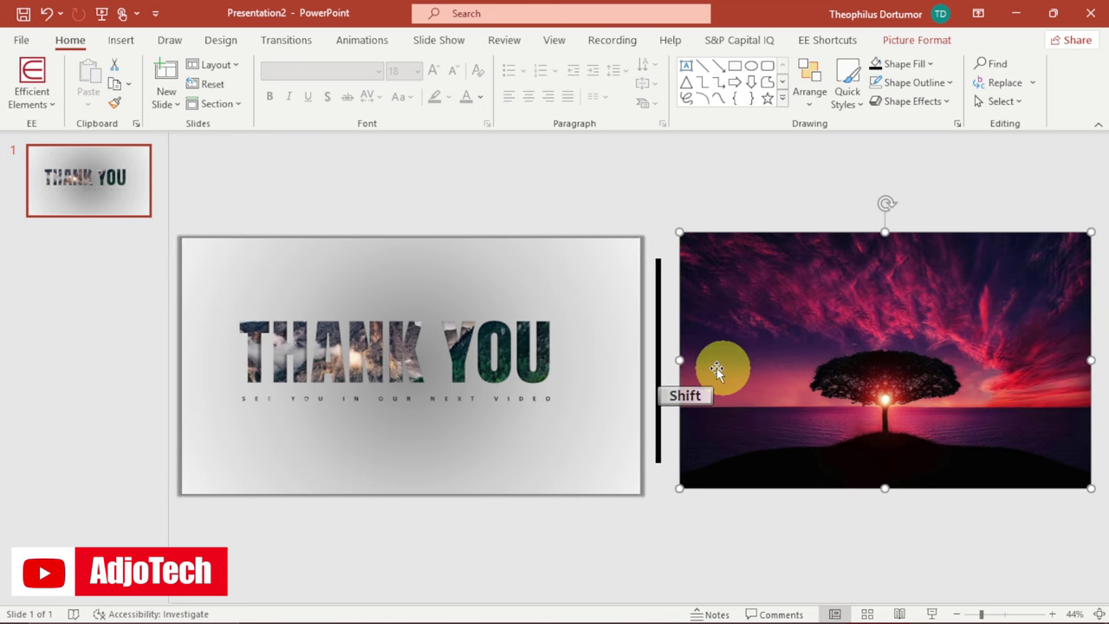
pyautogui.press('shift')
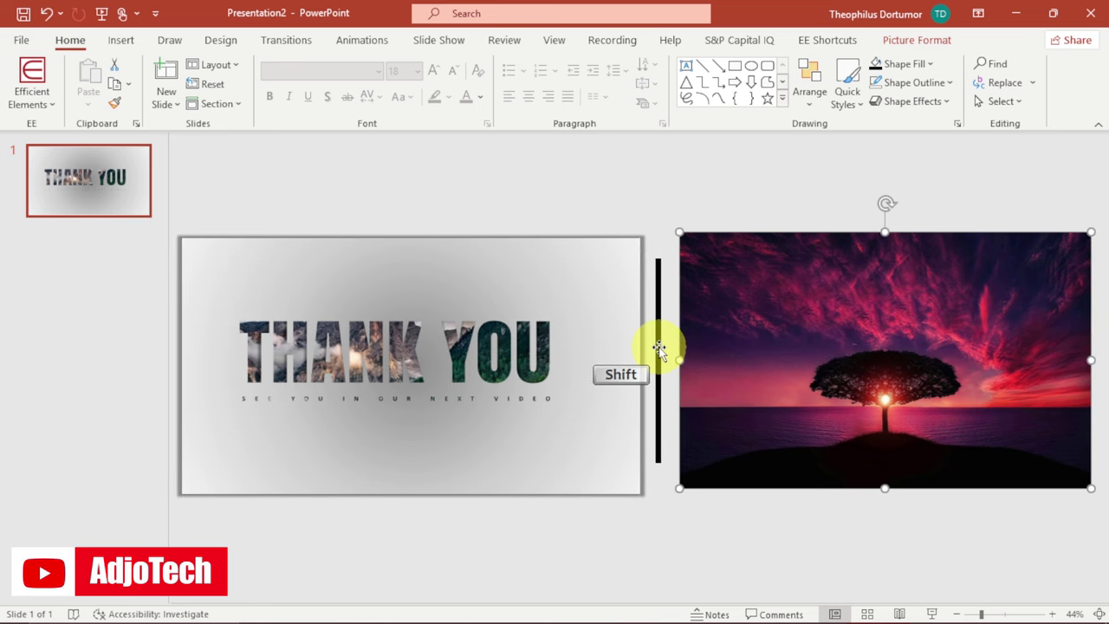
pyautogui.keyDown('shift'); pyautogui.click(658, 347); pyautogui.keyUp('shift')
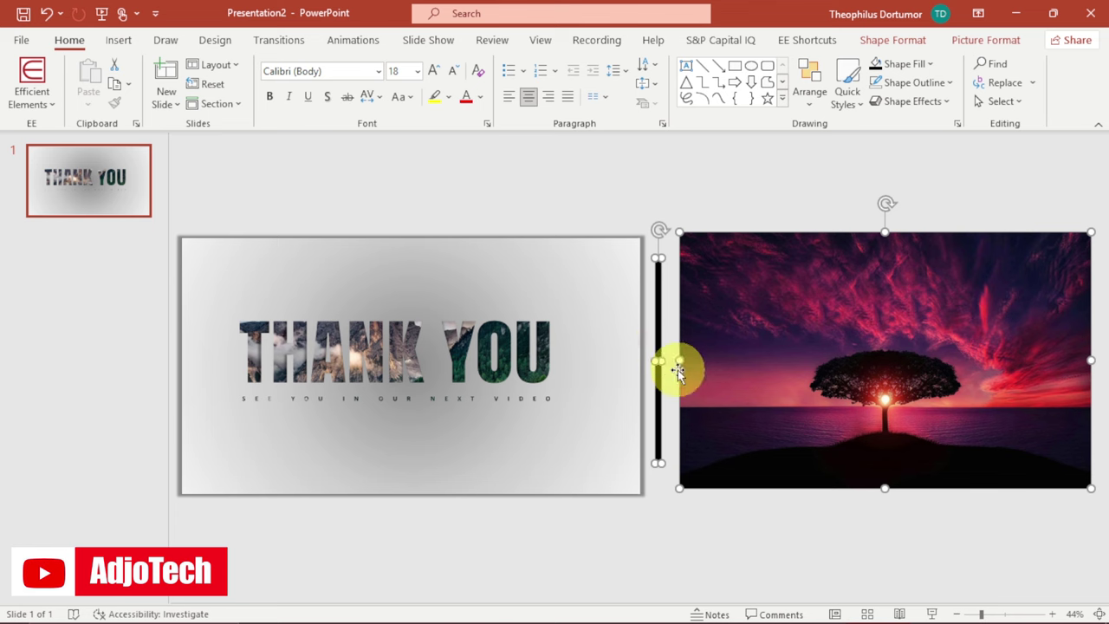
# Apply a Lines motion path animation to both the black bar and the sunset photo
pyautogui.click(358, 43)
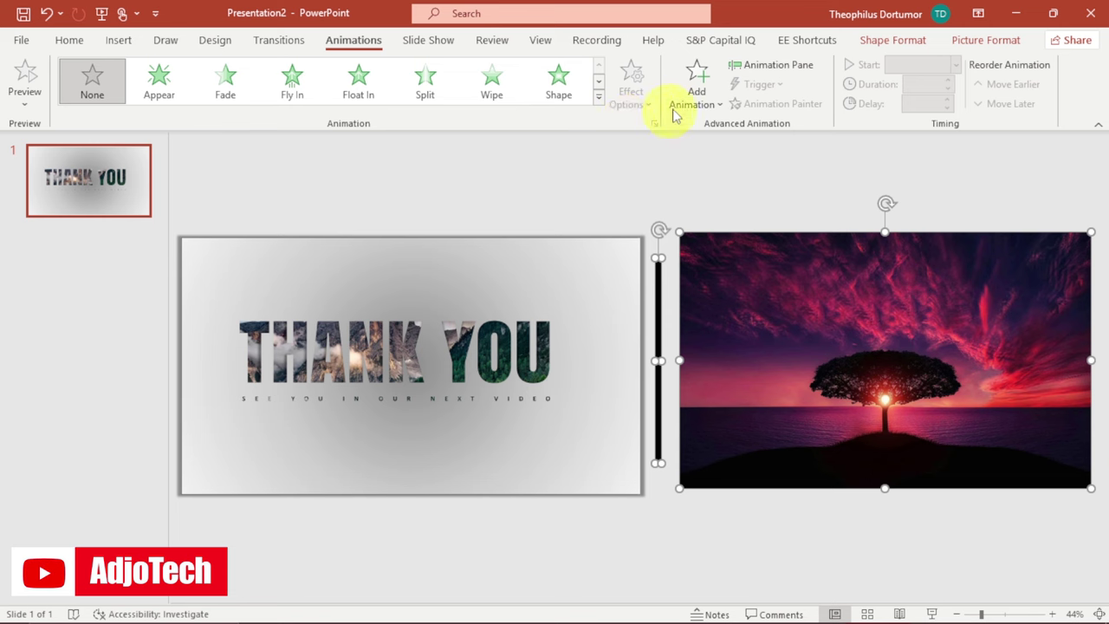
pyautogui.click(698, 106)
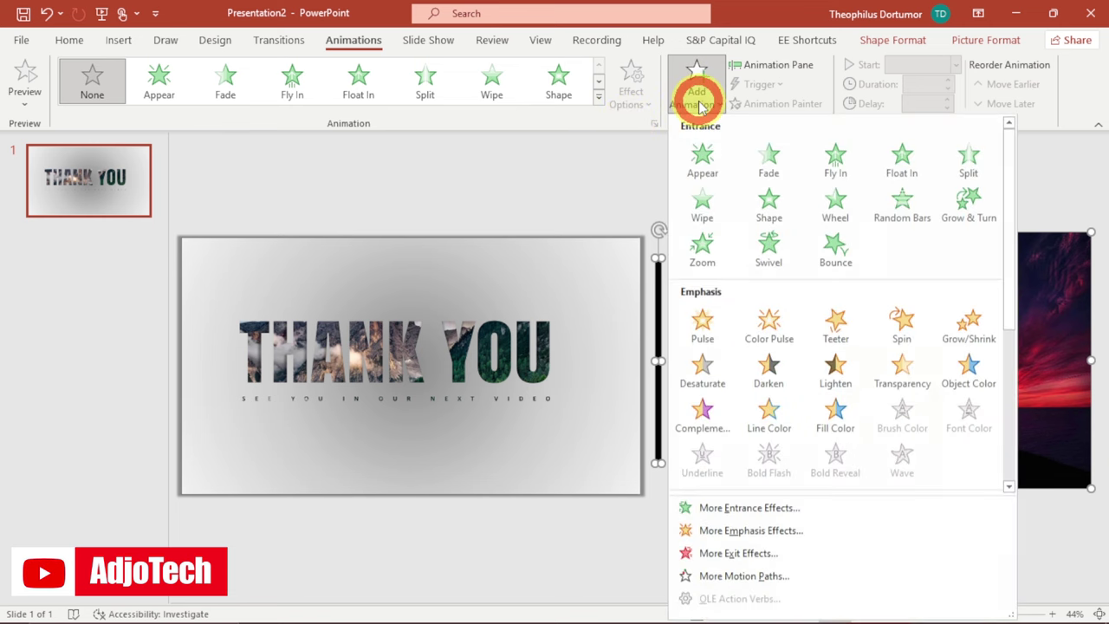
pyautogui.moveTo(1013, 240); pyautogui.dragTo(1010, 418)
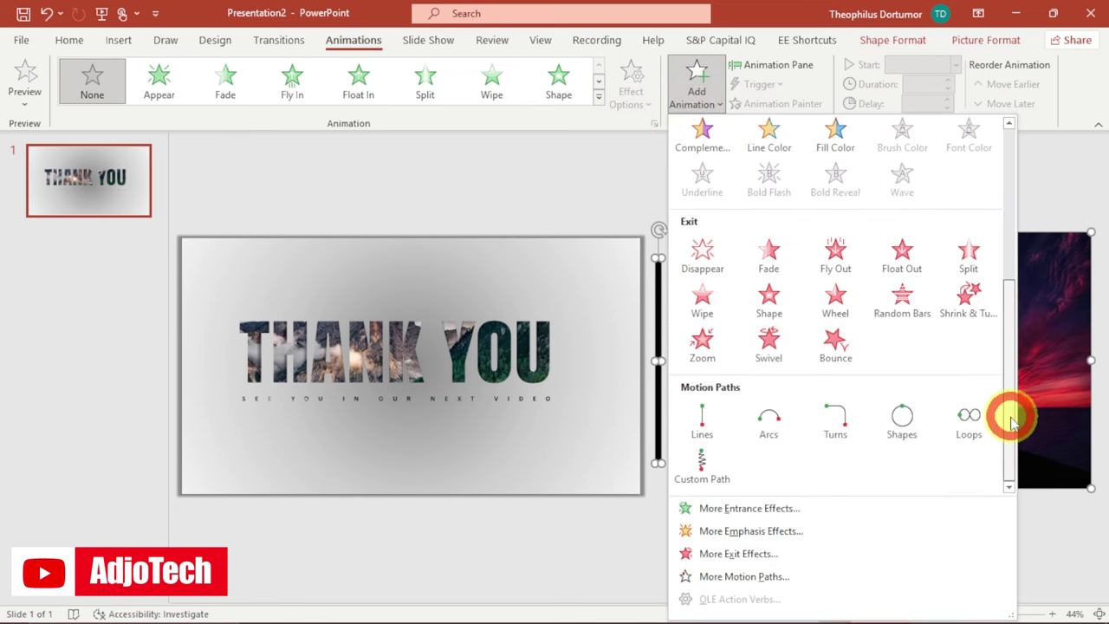
pyautogui.click(702, 430)
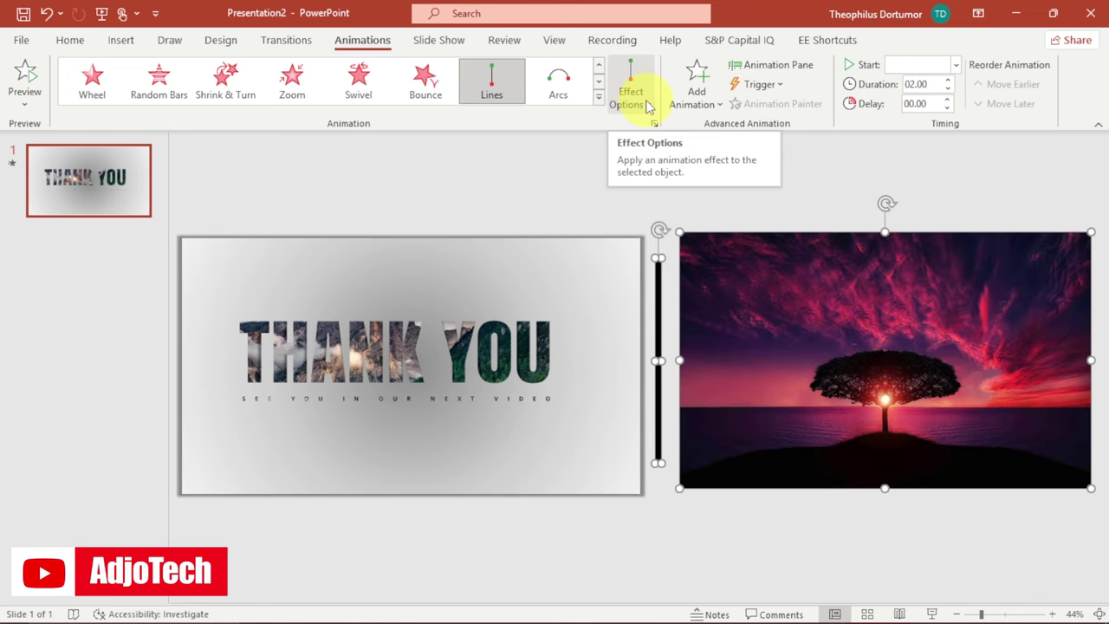
# Set the motion paths to run Left with a 6-second duration
pyautogui.click(643, 102)
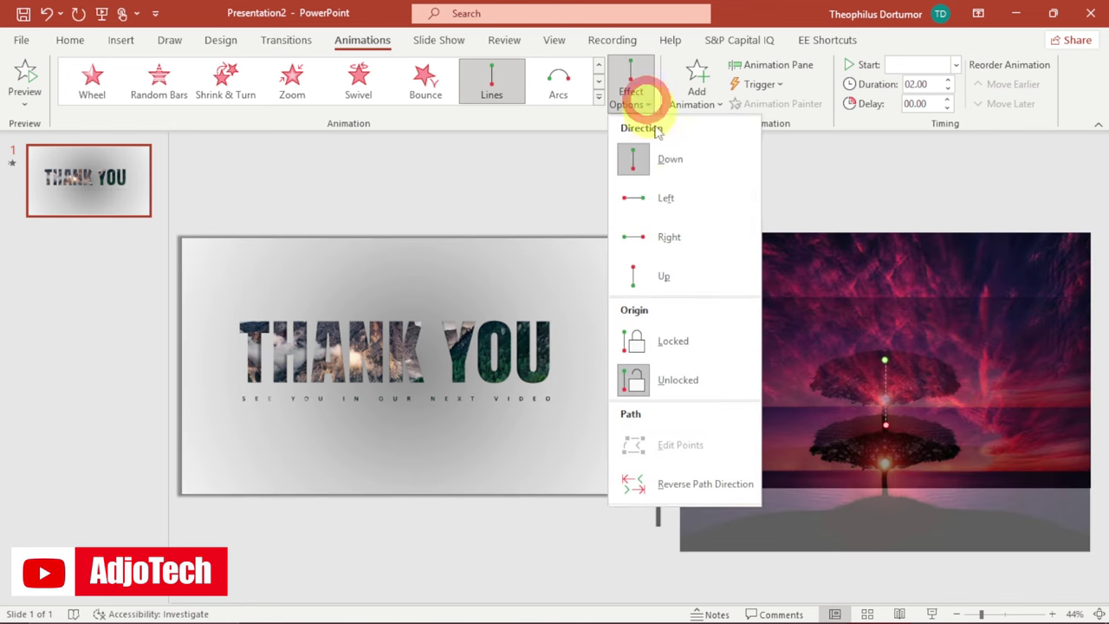
pyautogui.click(656, 200)
pyautogui.click(912, 83)
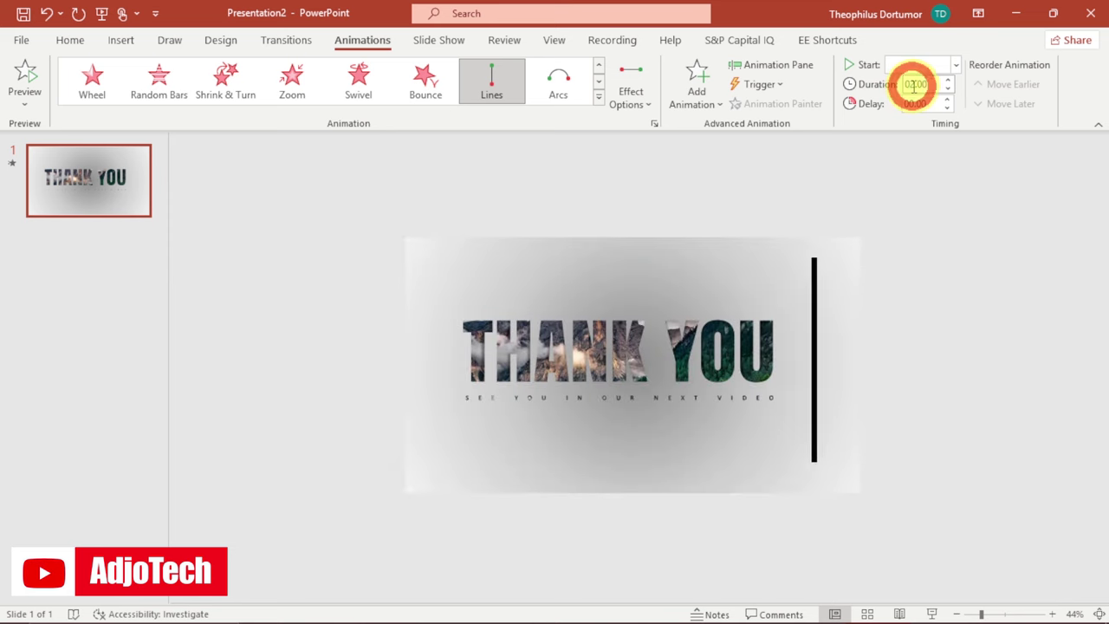
pyautogui.write('6')
pyautogui.press('Return')
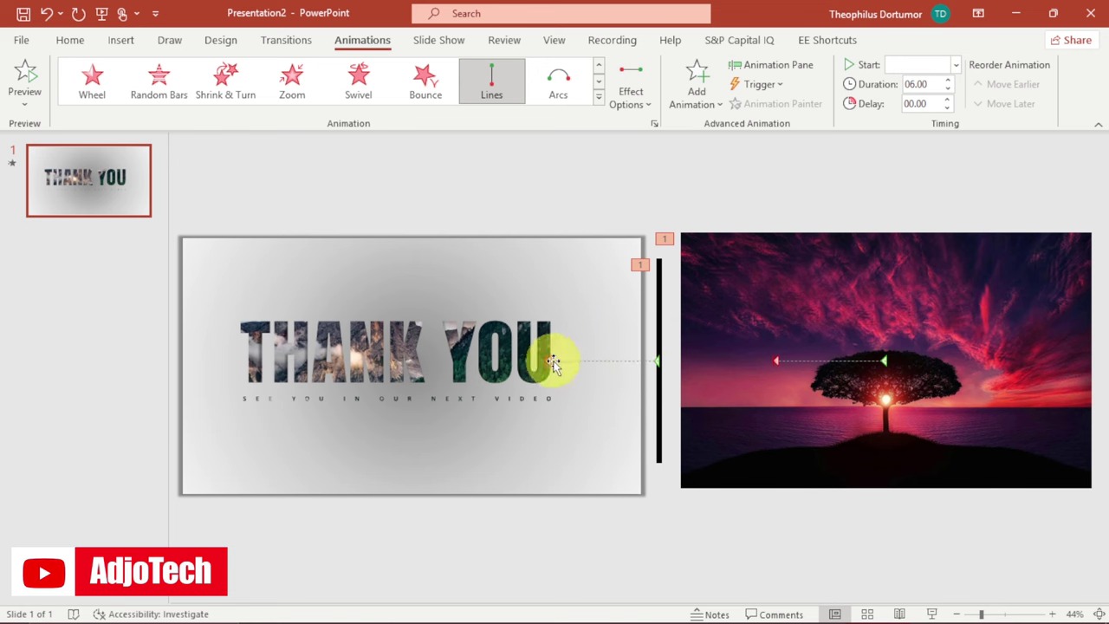
# Stretch the bar's and photo's path end points to the left, then nudge the photo against the bar
pyautogui.moveTo(550, 363); pyautogui.dragTo(204, 358)
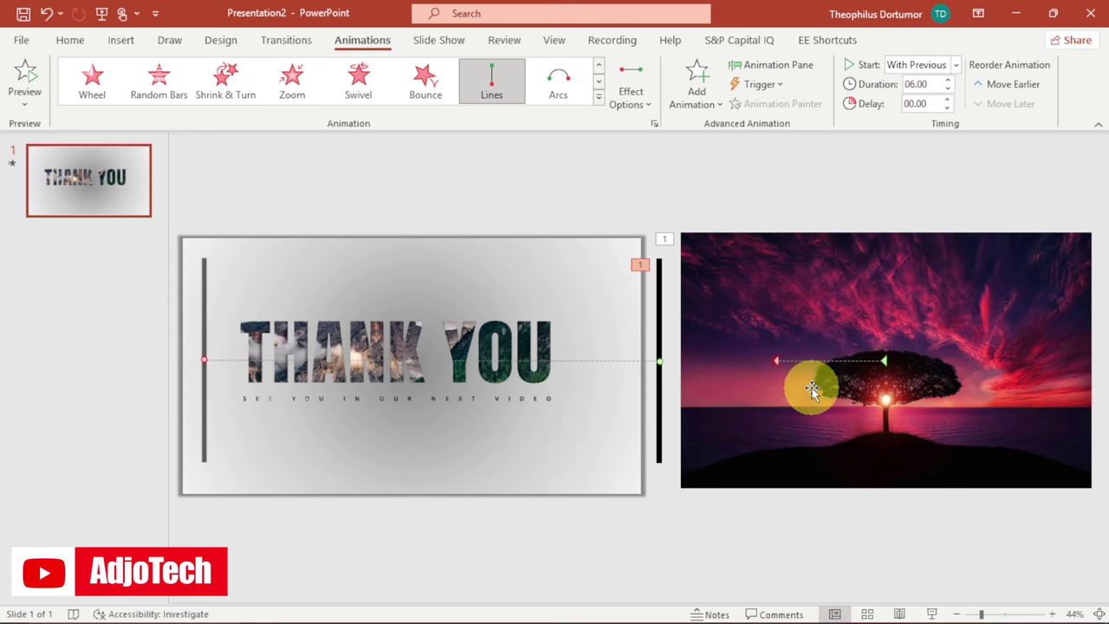
pyautogui.moveTo(774, 359); pyautogui.dragTo(422, 363)
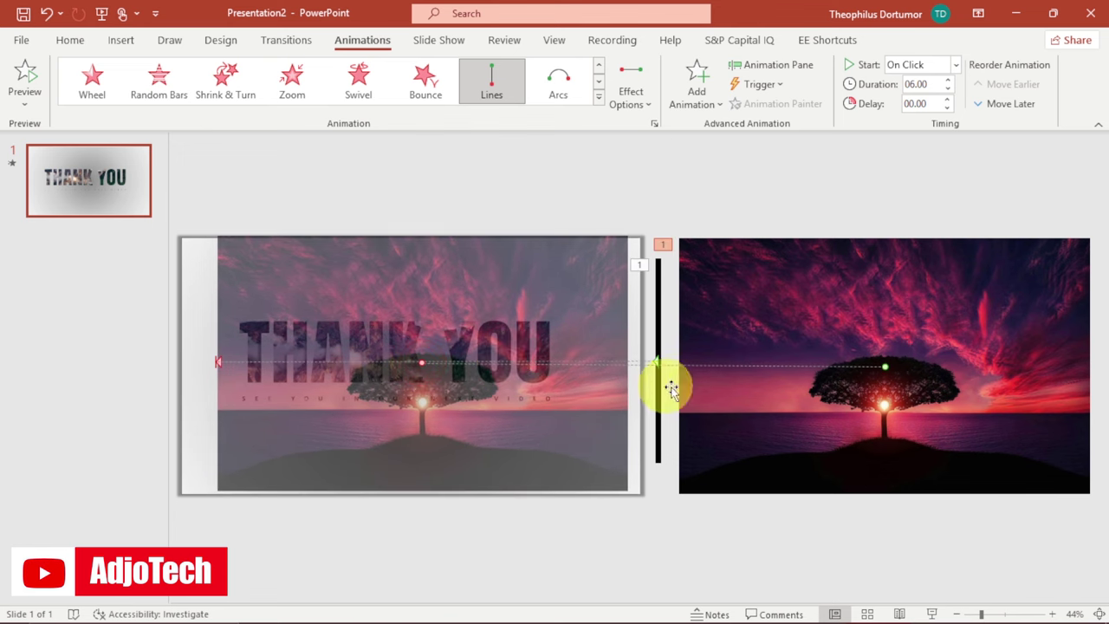
pyautogui.click(830, 414)
pyautogui.moveTo(832, 407); pyautogui.dragTo(823, 396)
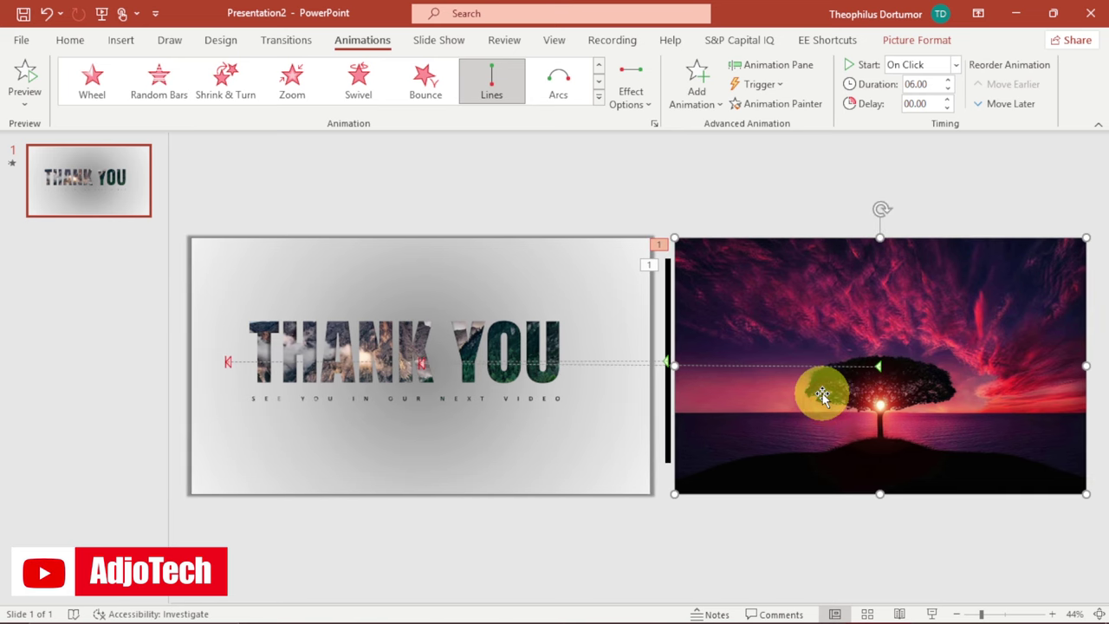